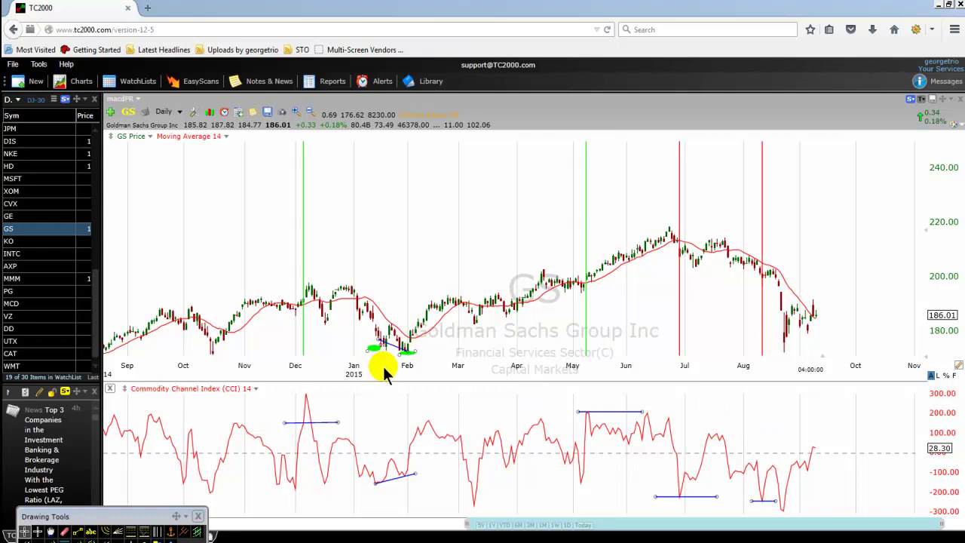
pyautogui.click(305, 420)
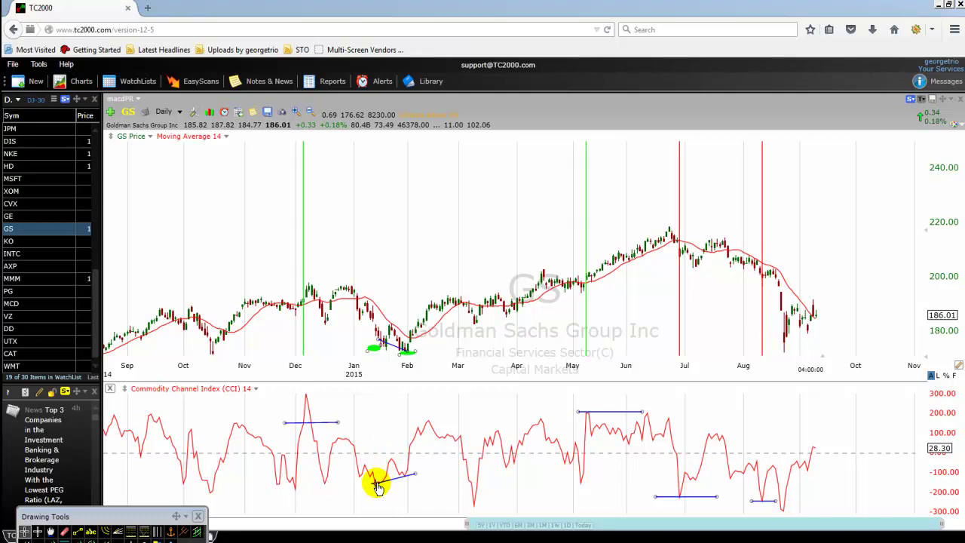
pyautogui.click(405, 477)
pyautogui.moveTo(405, 477)
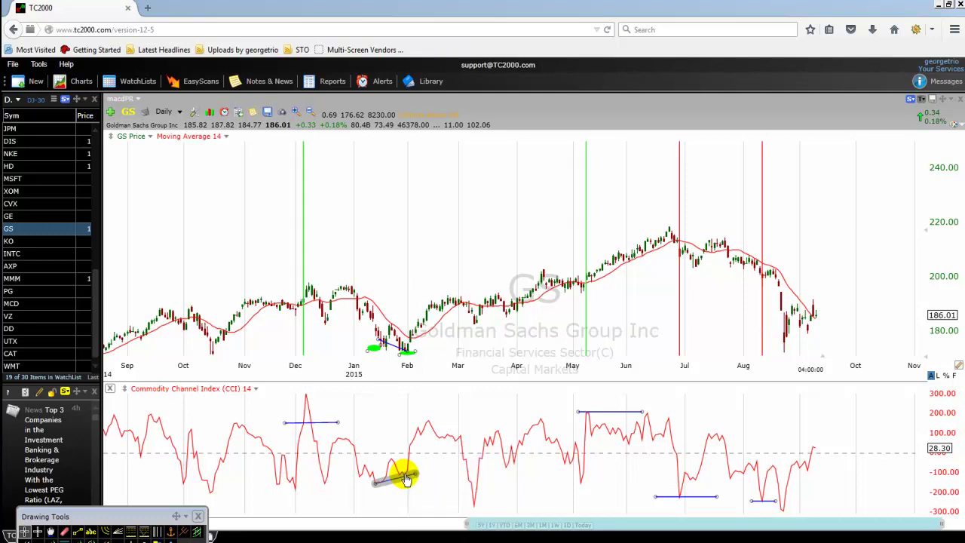
# Mark the late-February and late-March price peaks on the GS chart with small green ellipses.
pyautogui.moveTo(138, 521); pyautogui.dragTo(202, 438)
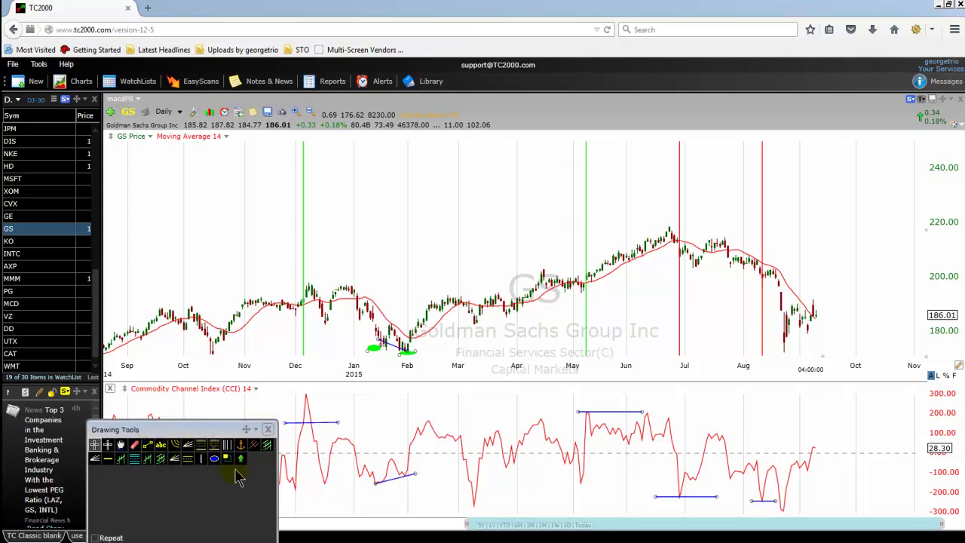
pyautogui.click(214, 460)
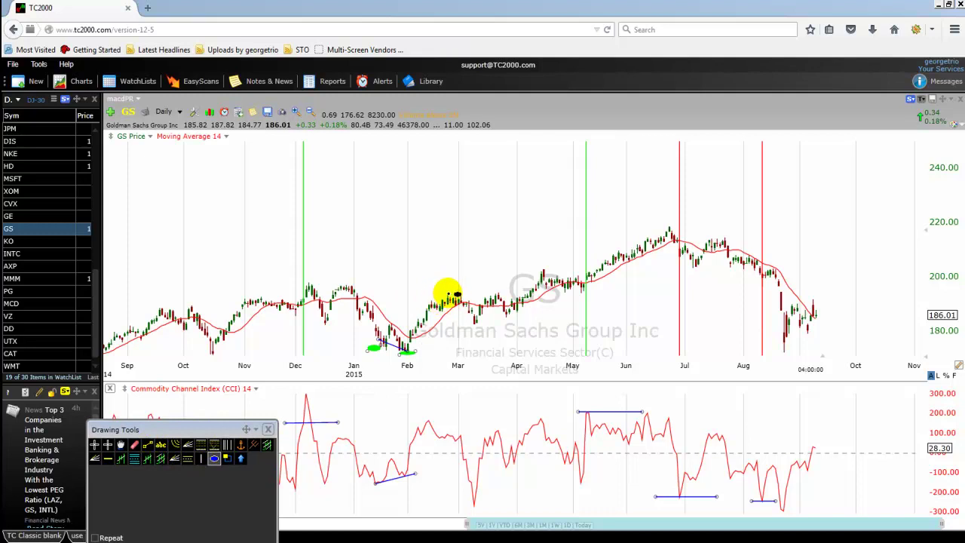
pyautogui.moveTo(444, 300); pyautogui.dragTo(449, 303)
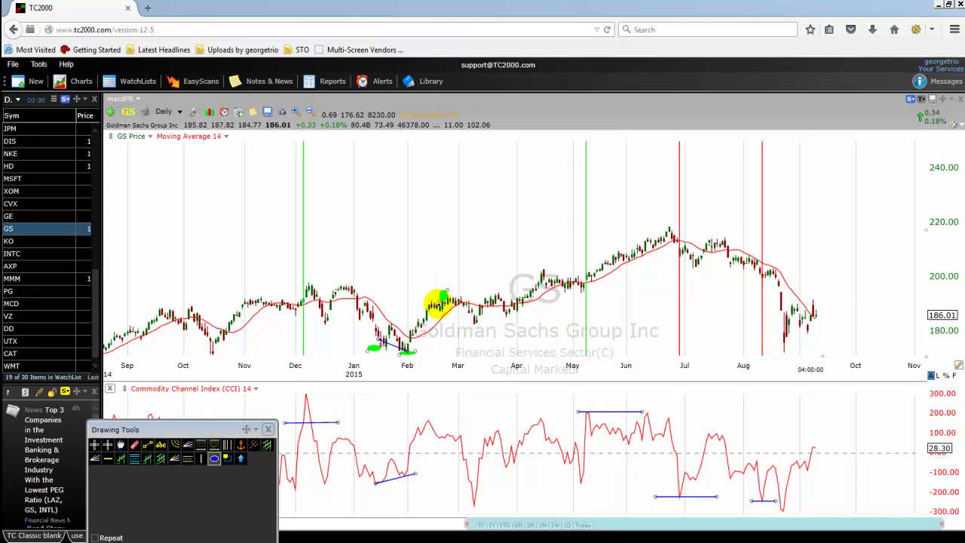
pyautogui.click(215, 460)
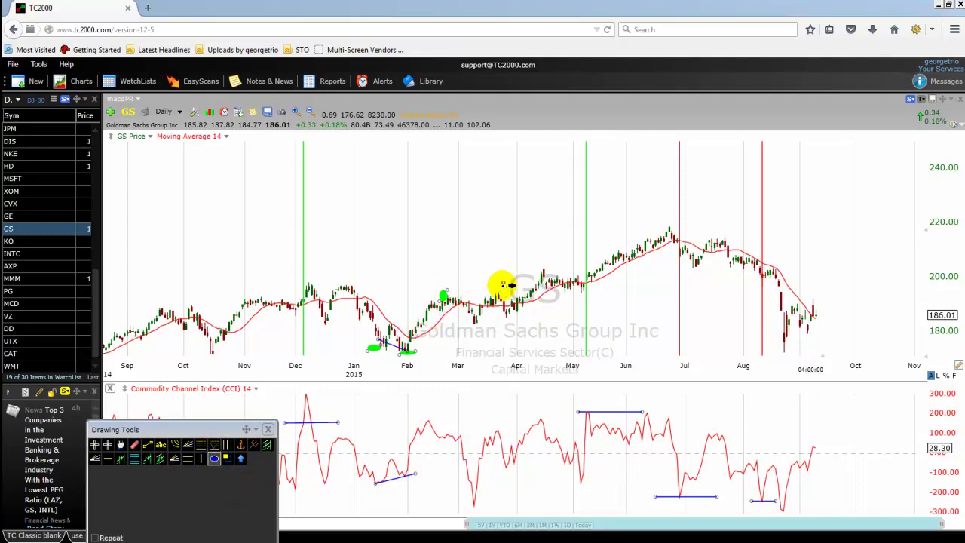
pyautogui.moveTo(502, 287); pyautogui.dragTo(494, 291)
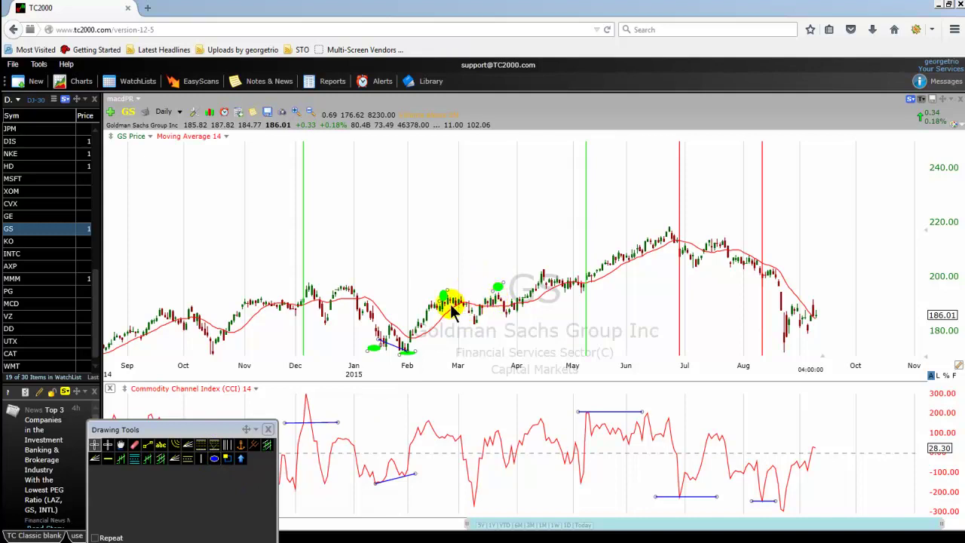
# Draw a rising trend line across the February and March price peaks and a falling one across the corresponding CCI peaks.
pyautogui.click(147, 445)
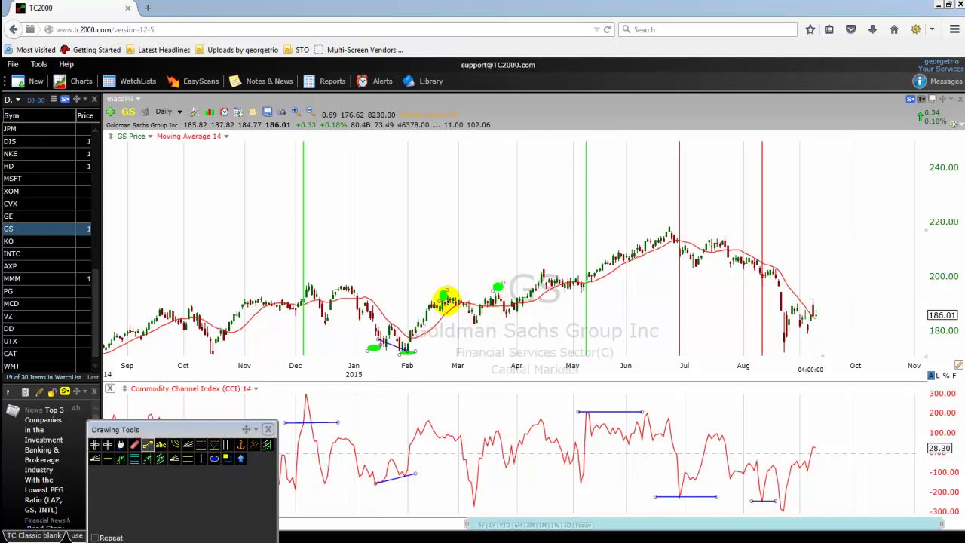
pyautogui.moveTo(446, 301)
pyautogui.mouseDown()
pyautogui.moveTo(520, 296)
pyautogui.moveTo(513, 287)
pyautogui.mouseUp()
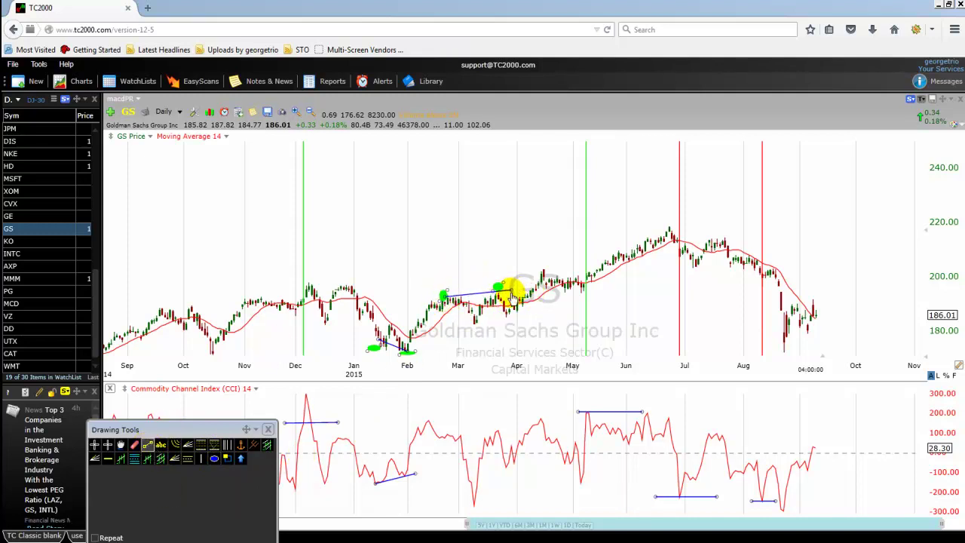
pyautogui.click(147, 445)
pyautogui.moveTo(491, 438); pyautogui.dragTo(494, 417)
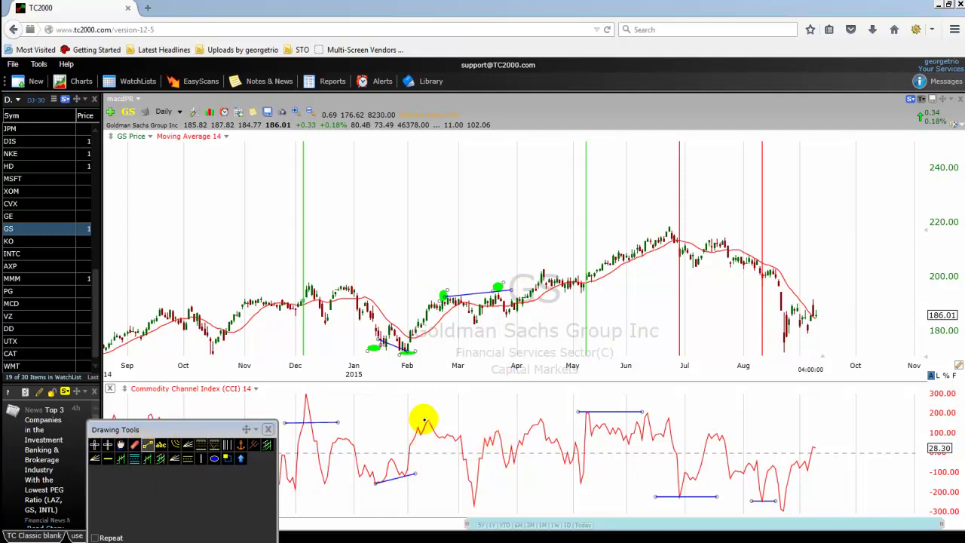
pyautogui.moveTo(427, 420); pyautogui.dragTo(510, 430)
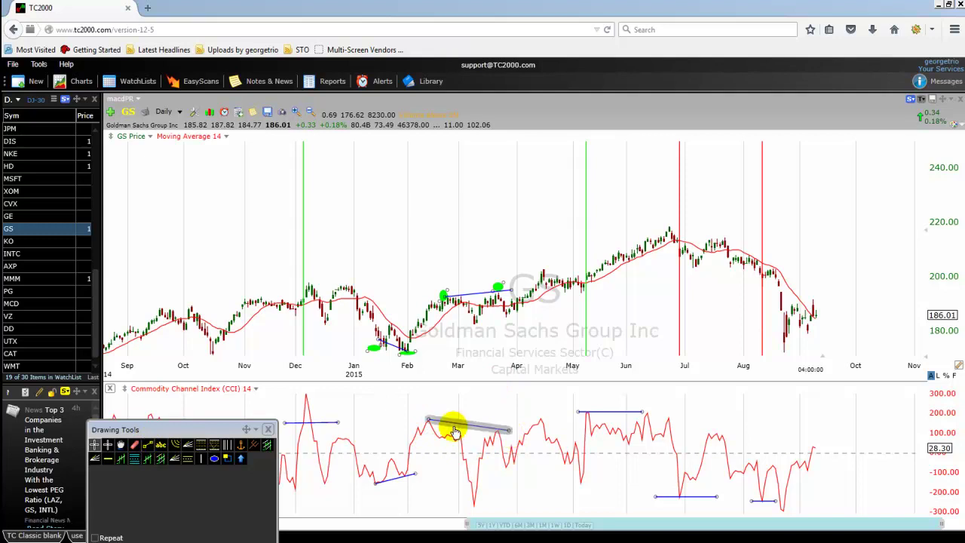
# Mark the CCI peaks at both ends of the falling trend line with green ellipses and move the drawing tools clear of the curve.
pyautogui.click(215, 459)
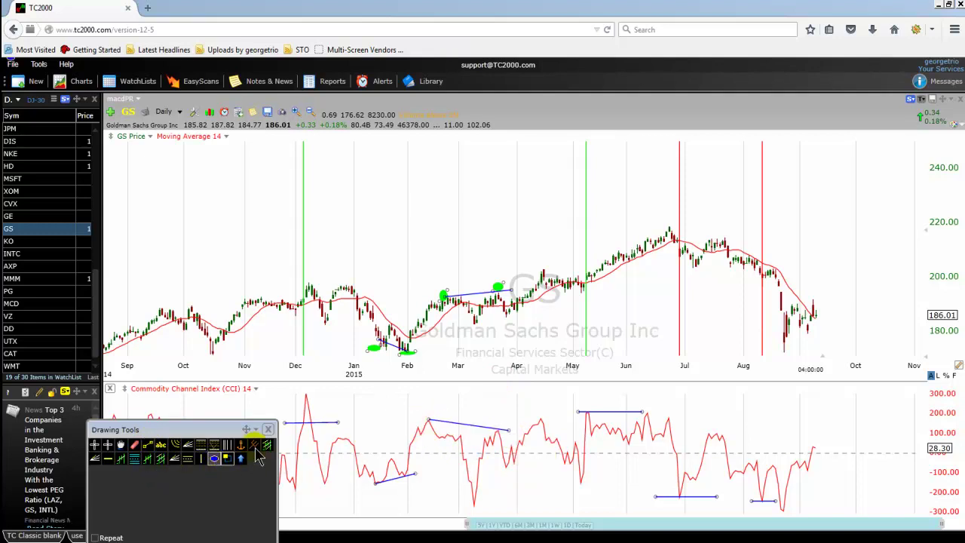
pyautogui.moveTo(427, 416); pyautogui.dragTo(420, 427)
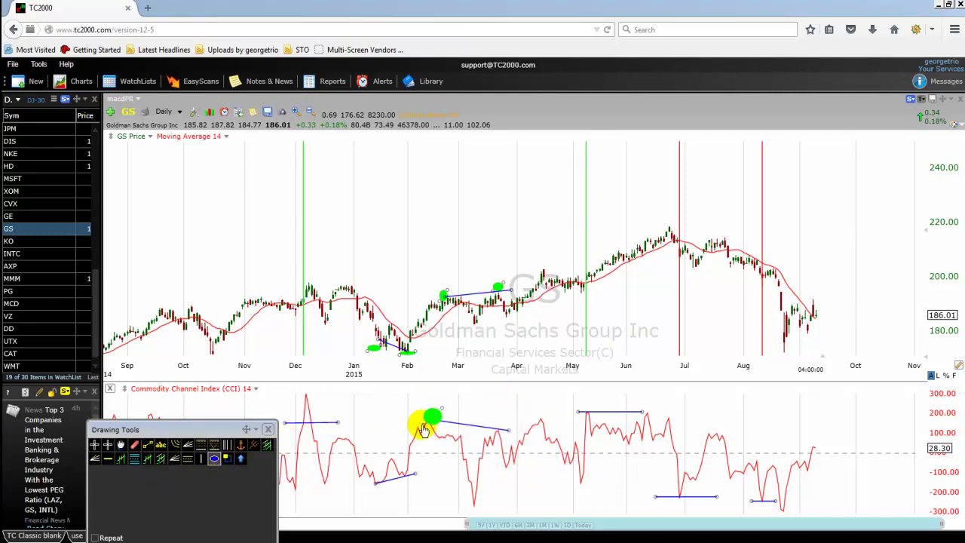
pyautogui.click(214, 459)
pyautogui.moveTo(509, 409); pyautogui.dragTo(494, 430)
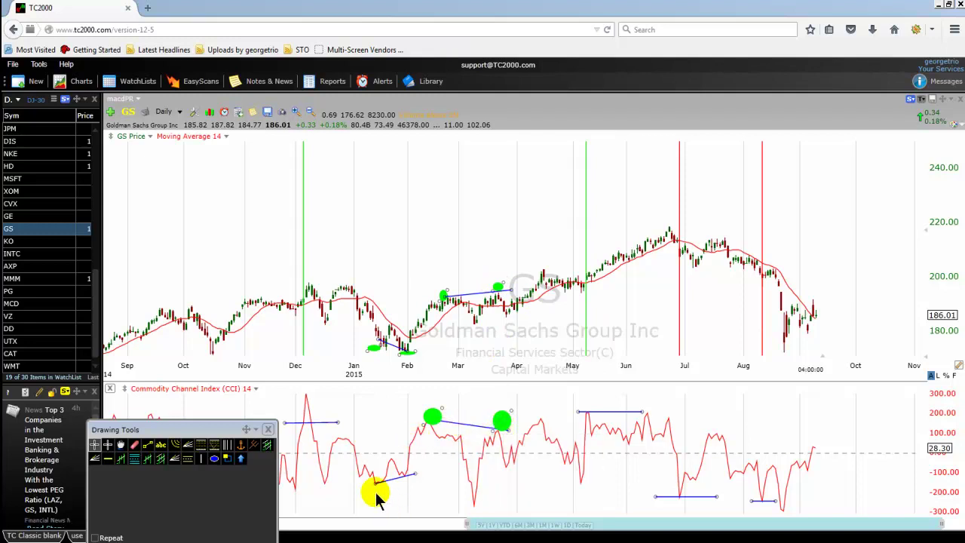
pyautogui.moveTo(406, 482)
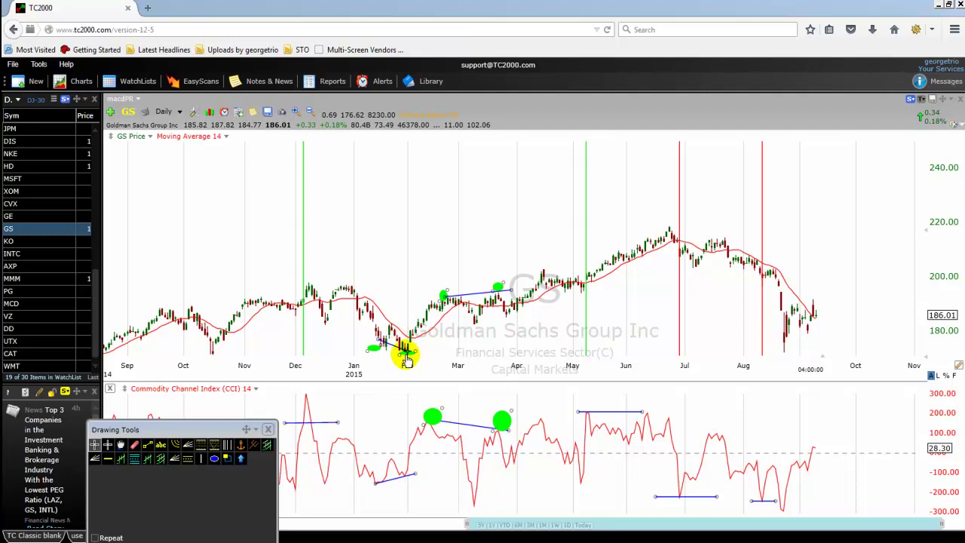
pyautogui.moveTo(226, 430)
pyautogui.mouseDown()
pyautogui.moveTo(467, 487)
pyautogui.moveTo(494, 521)
pyautogui.mouseUp()
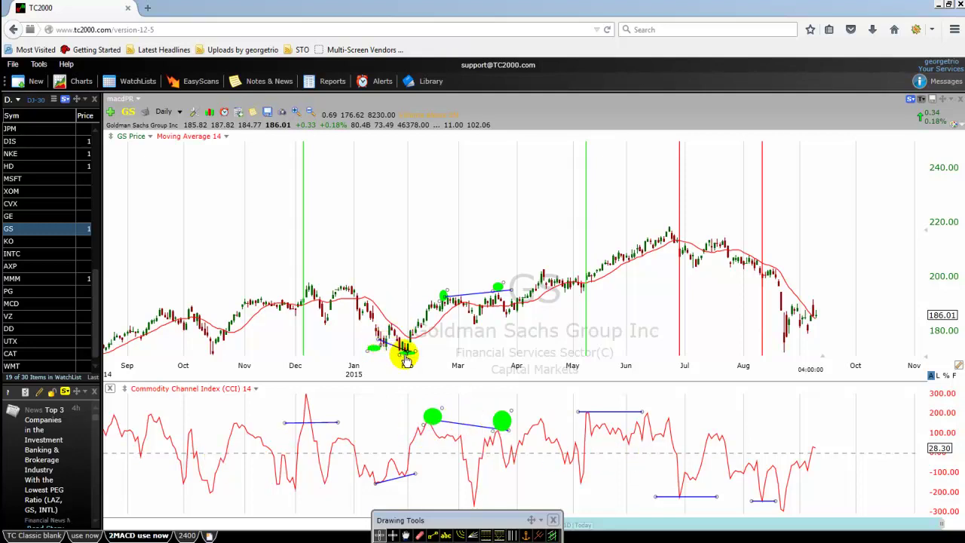
# Draw a horizontal line at the 0.00 level of the CCI indicator.
pyautogui.moveTo(497, 296)
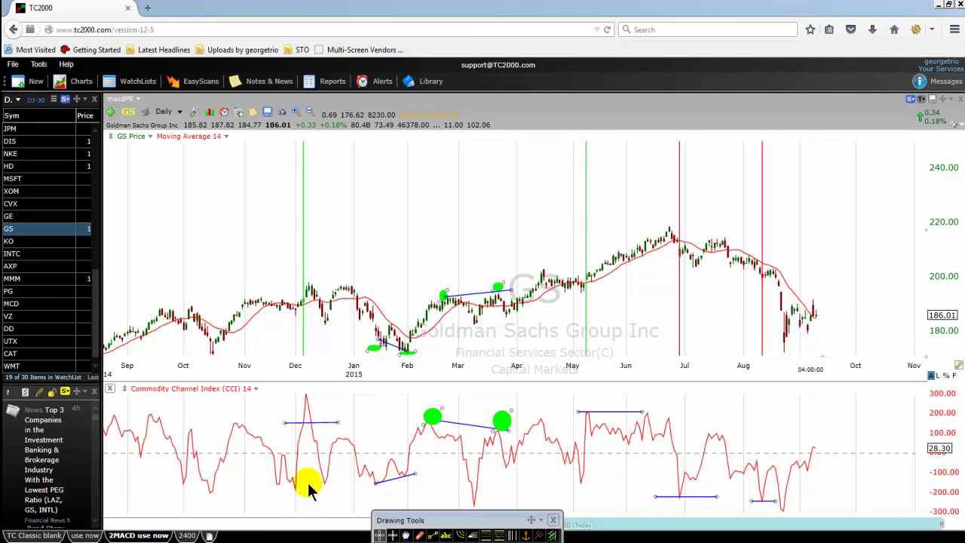
pyautogui.moveTo(488, 528); pyautogui.dragTo(684, 371)
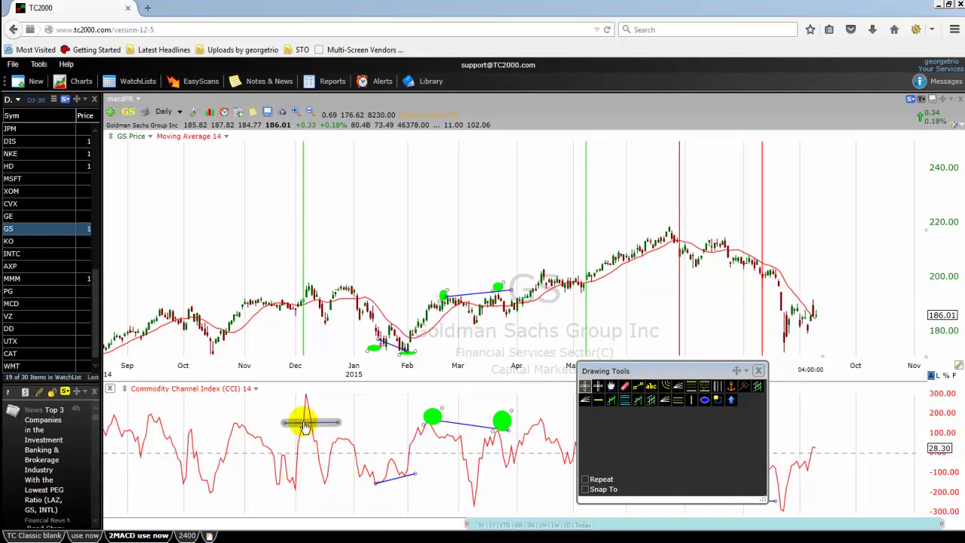
pyautogui.moveTo(738, 361)
pyautogui.mouseDown()
pyautogui.moveTo(687, 370)
pyautogui.moveTo(659, 500)
pyautogui.moveTo(601, 491)
pyautogui.mouseUp()
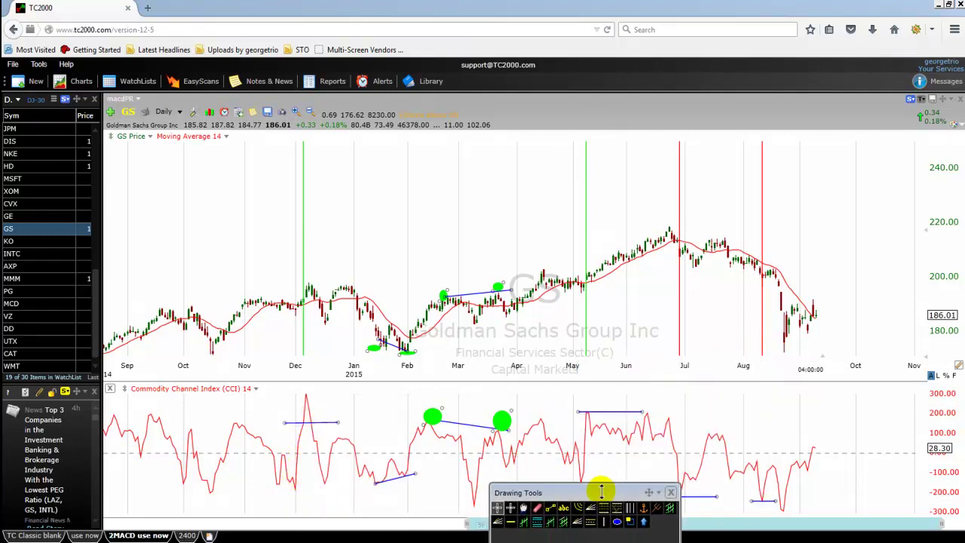
pyautogui.click(511, 521)
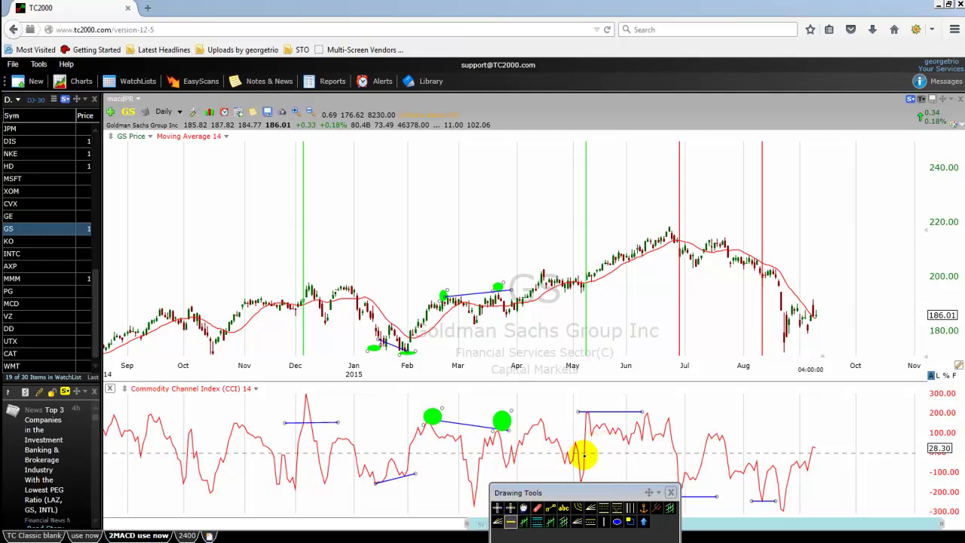
pyautogui.click(581, 453)
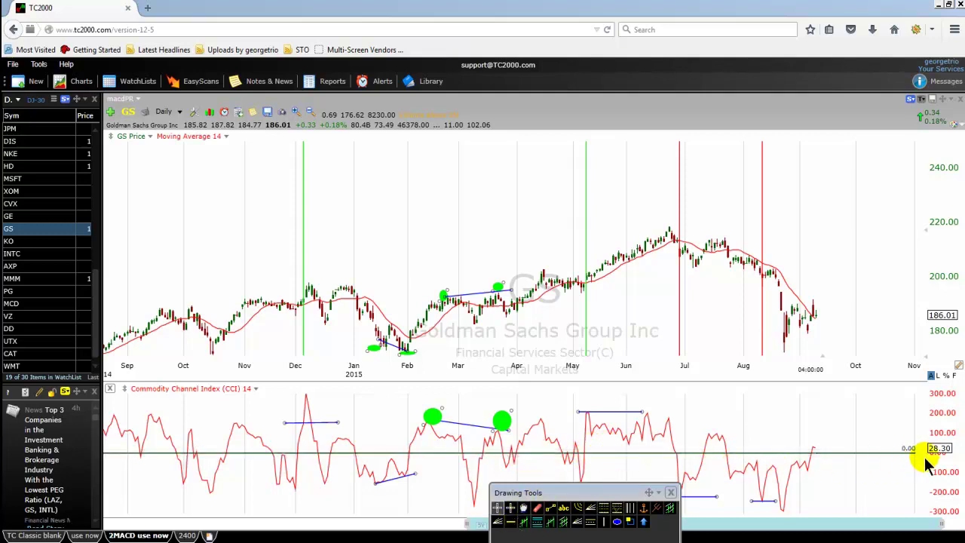
# Change the colour of the CCI's horizontal zero line to red and move the drawing tools off the indicator curve.
pyautogui.rightClick(380, 453)
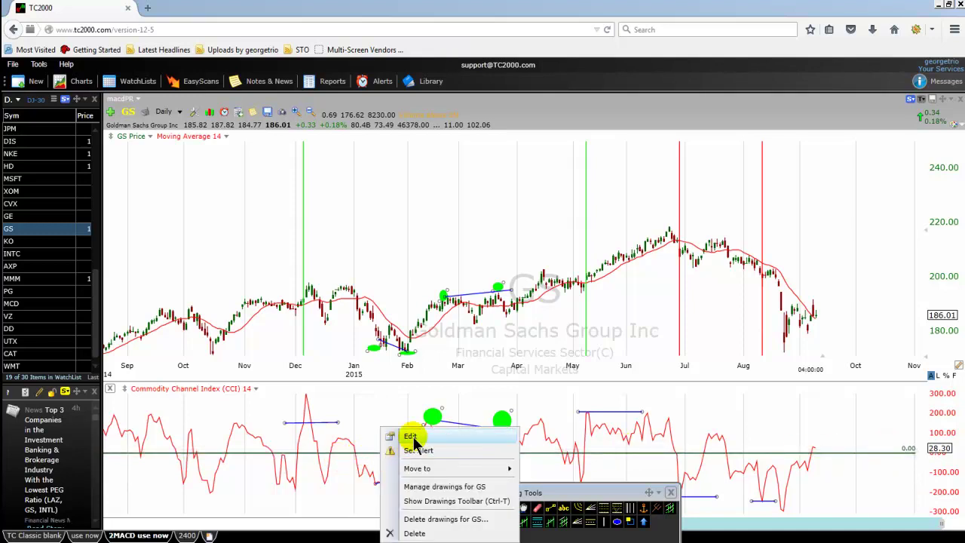
pyautogui.click(411, 437)
pyautogui.click(526, 460)
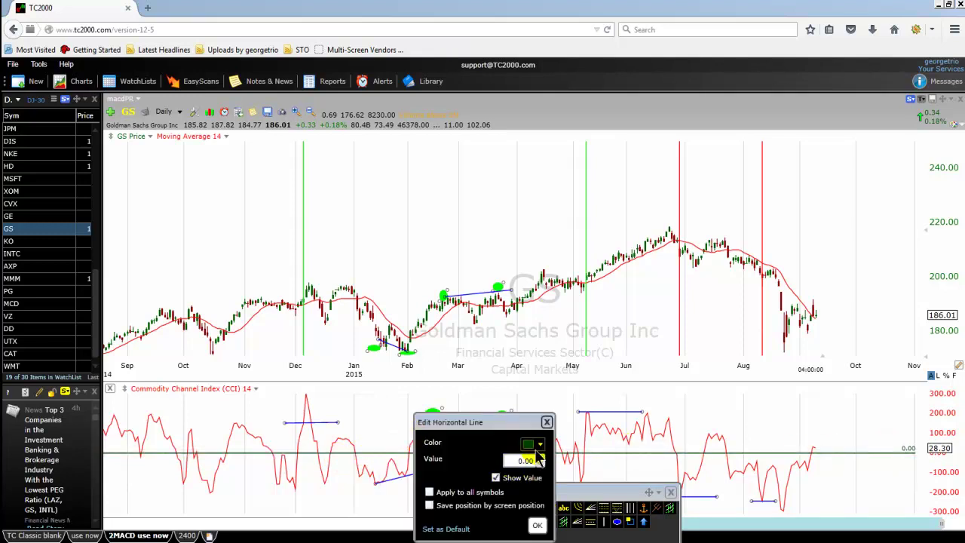
pyautogui.click(534, 445)
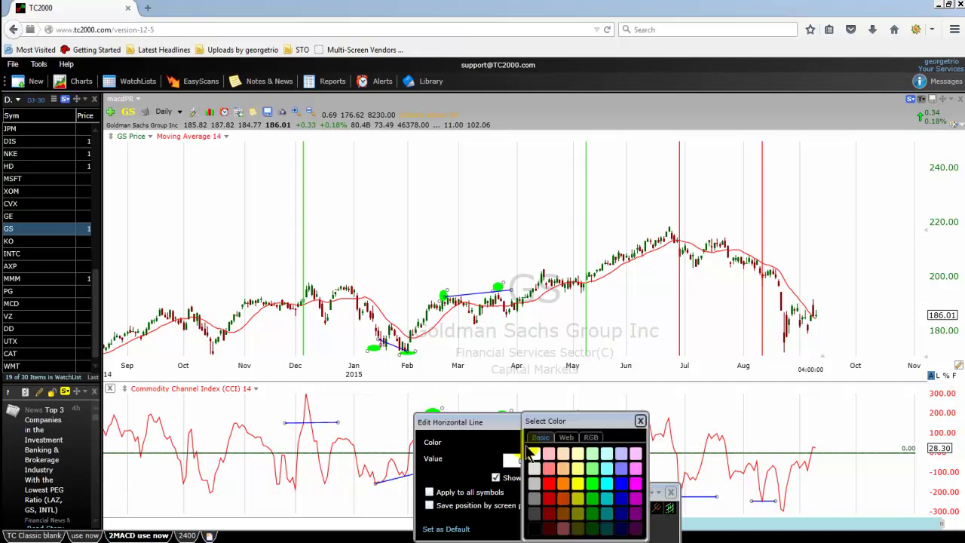
pyautogui.click(551, 491)
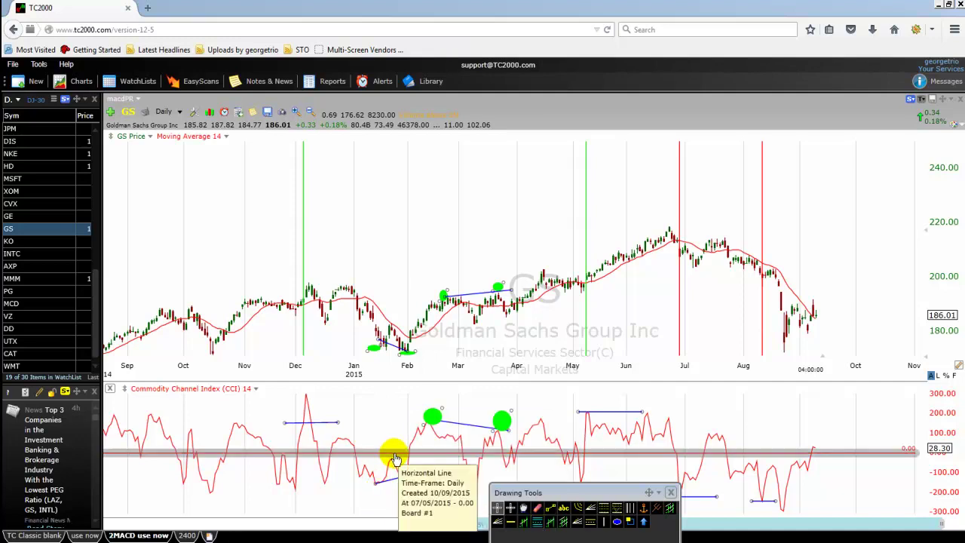
pyautogui.moveTo(554, 495); pyautogui.dragTo(485, 518)
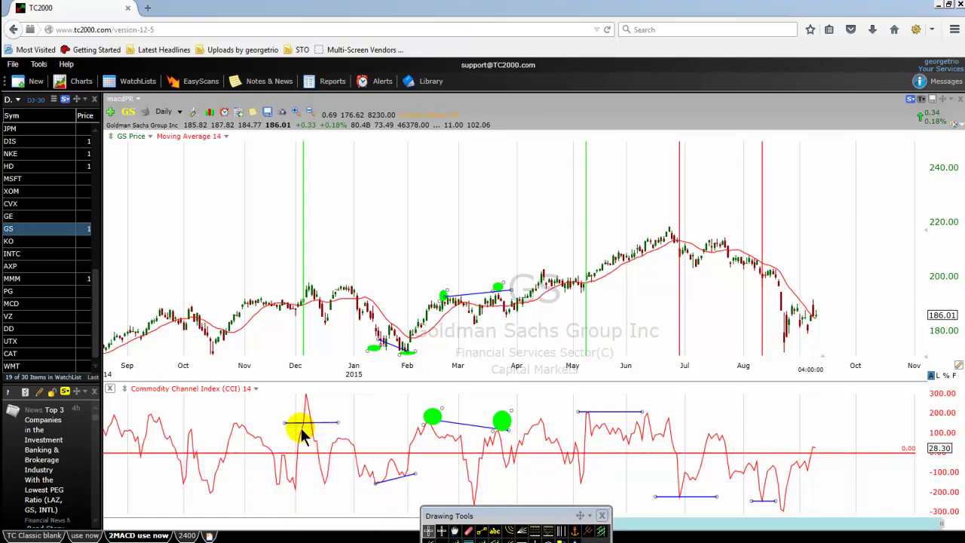
# Examine the CCI's early-December rise from the zero line to the blue trend line and the matching price at the green vertical line.
pyautogui.moveTo(298, 458)
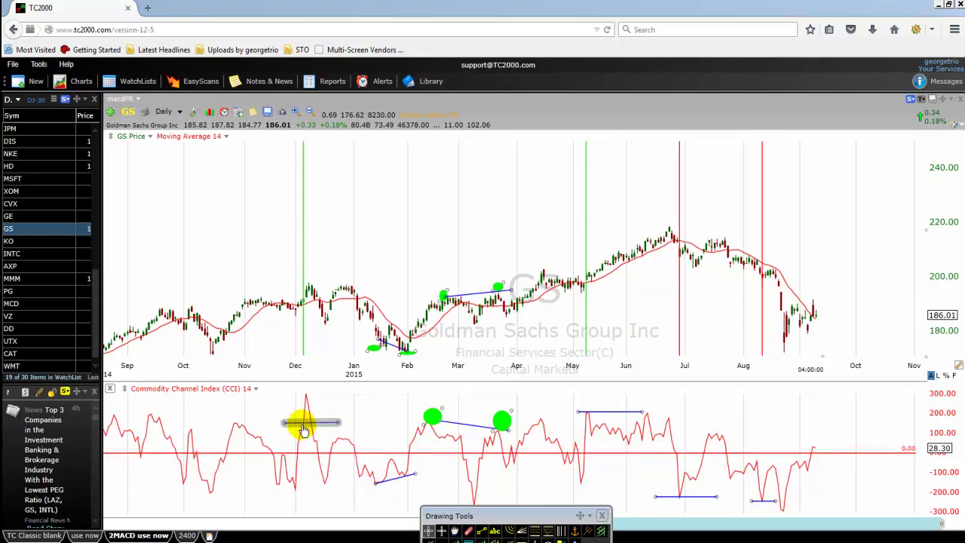
pyautogui.moveTo(304, 429)
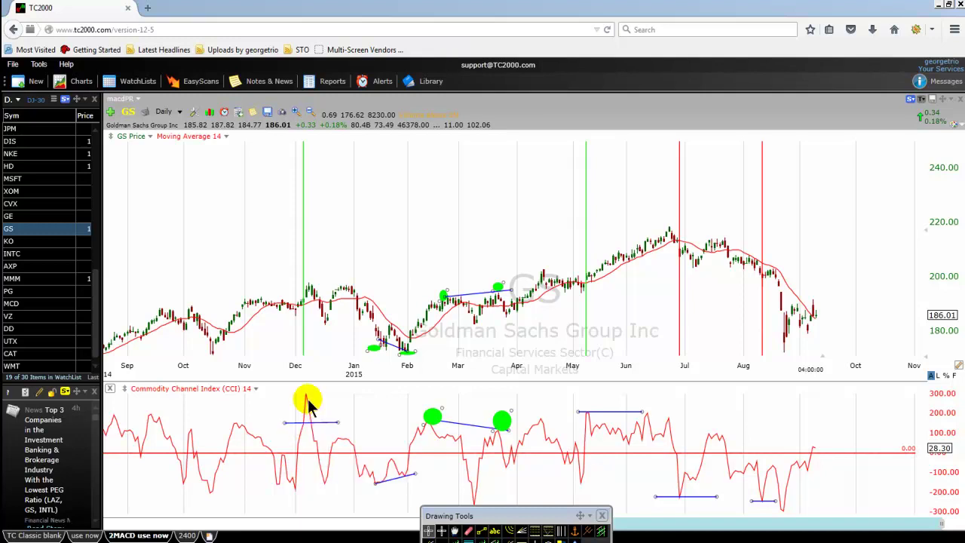
pyautogui.moveTo(301, 309)
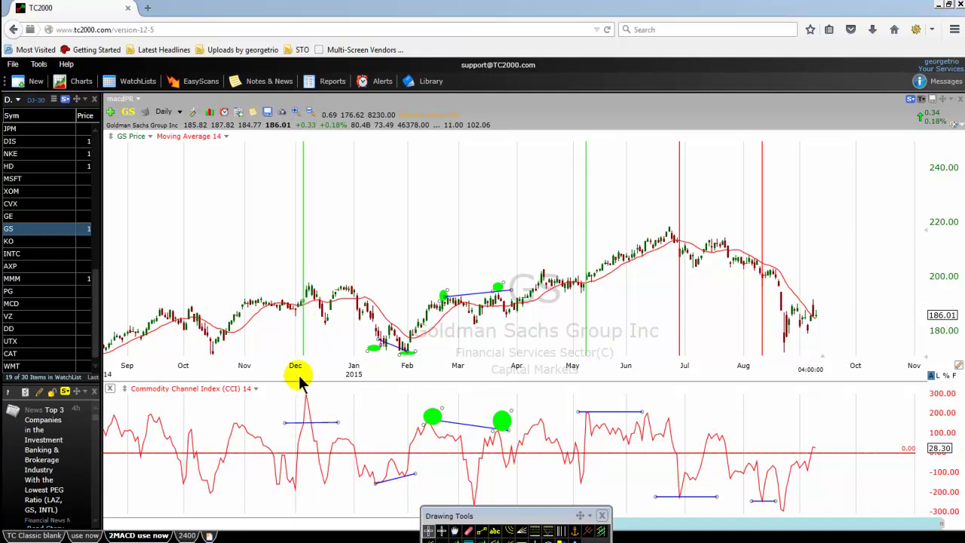
pyautogui.moveTo(300, 365)
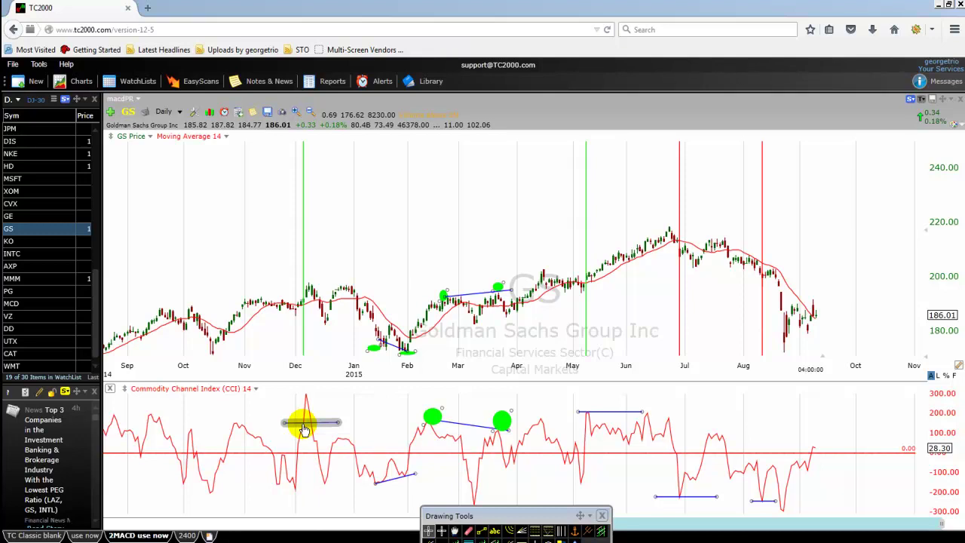
pyautogui.click(297, 452)
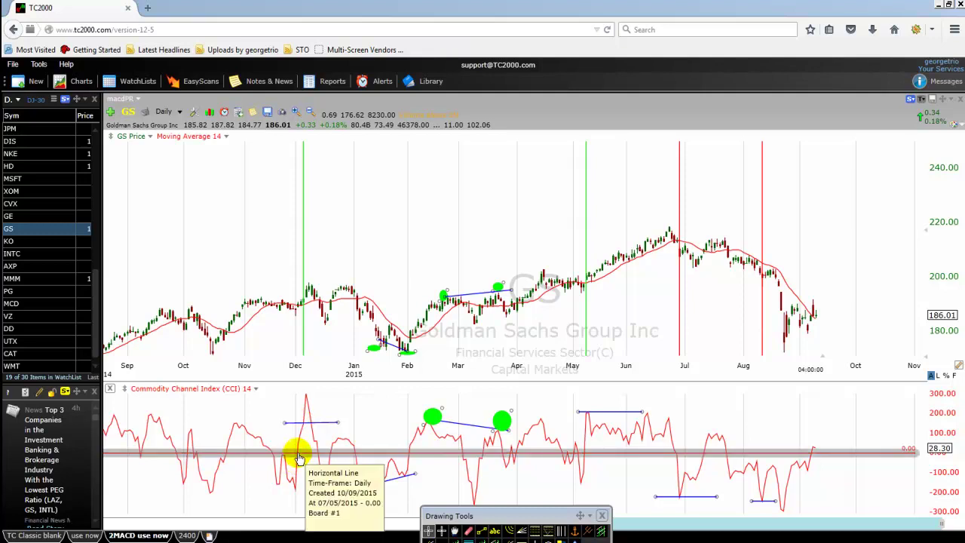
pyautogui.click(304, 424)
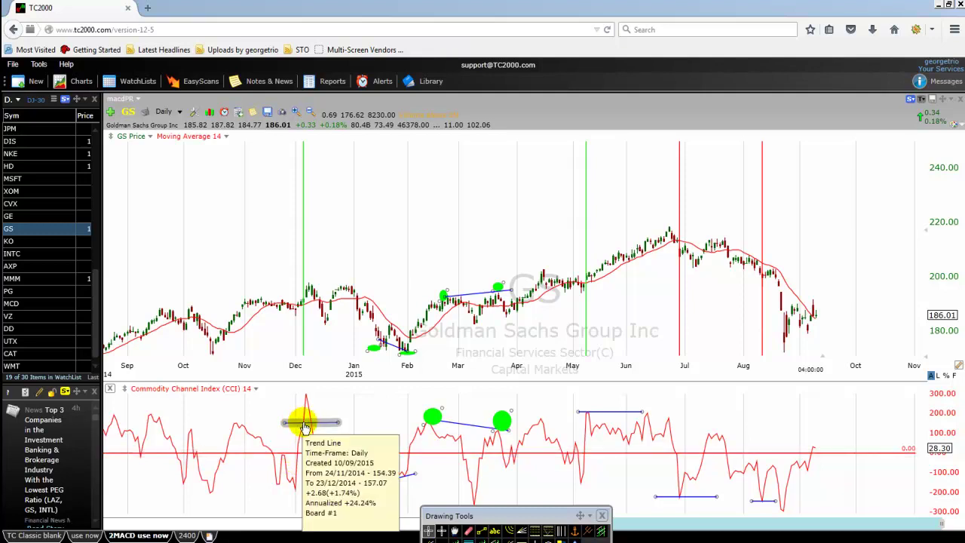
pyautogui.click(301, 457)
pyautogui.click(283, 437)
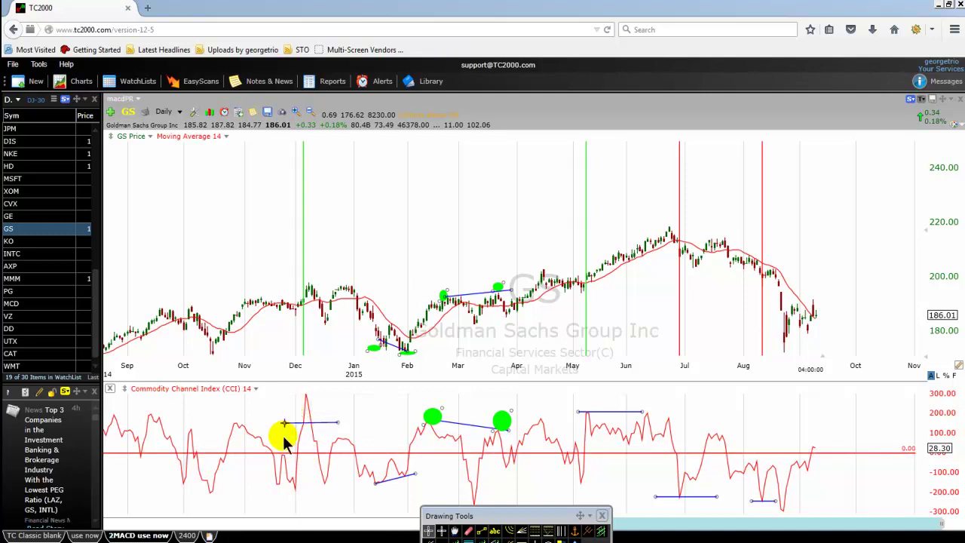
pyautogui.click(302, 453)
pyautogui.click(302, 422)
pyautogui.click(291, 456)
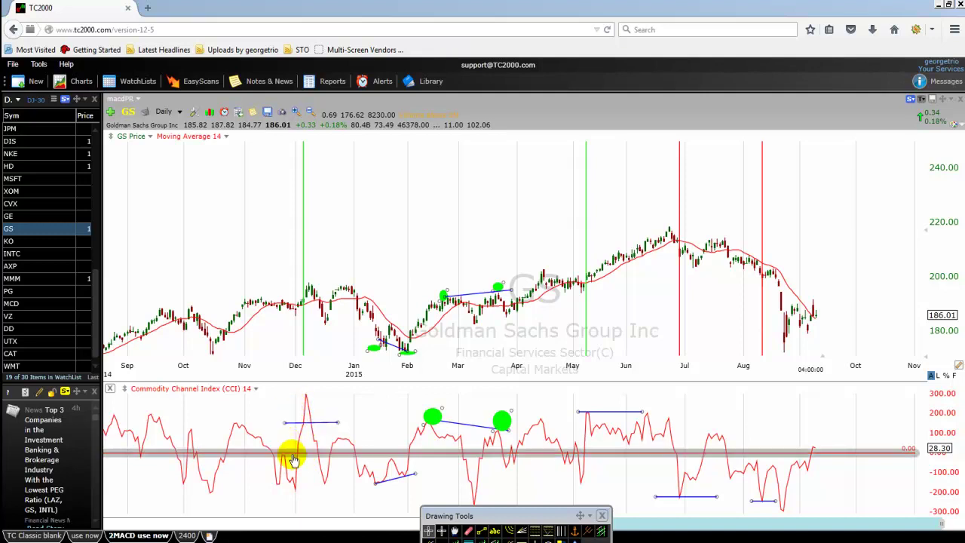
pyautogui.click(305, 429)
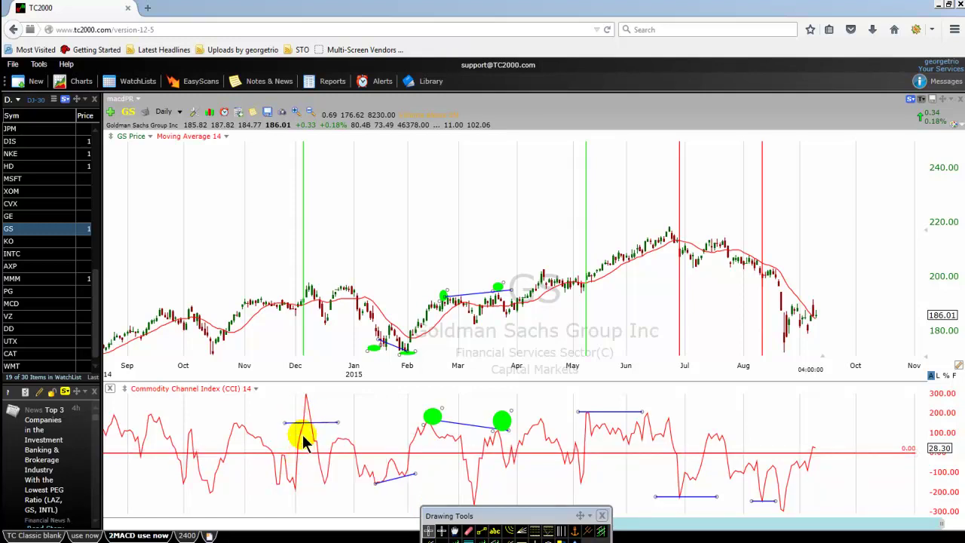
# Draw two nearly horizontal trend lines bounding the price consolidation from early November to early December, the lower one at about 188.7.
pyautogui.moveTo(306, 427)
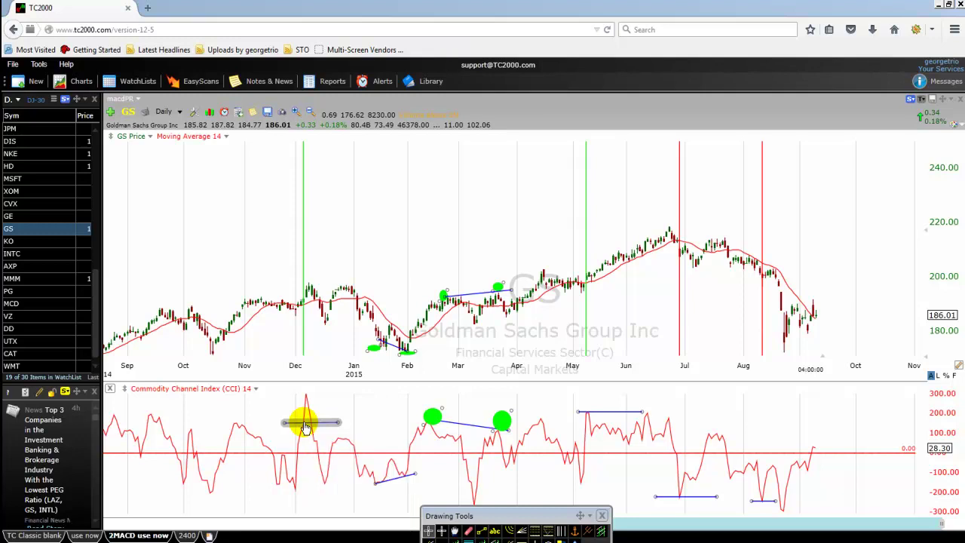
pyautogui.moveTo(298, 453)
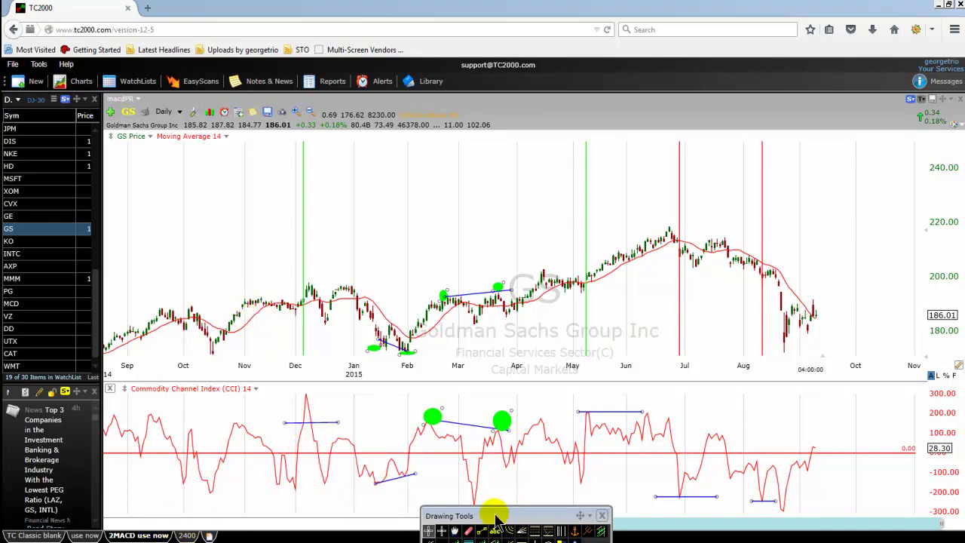
pyautogui.moveTo(491, 517); pyautogui.dragTo(511, 457)
pyautogui.click(487, 487)
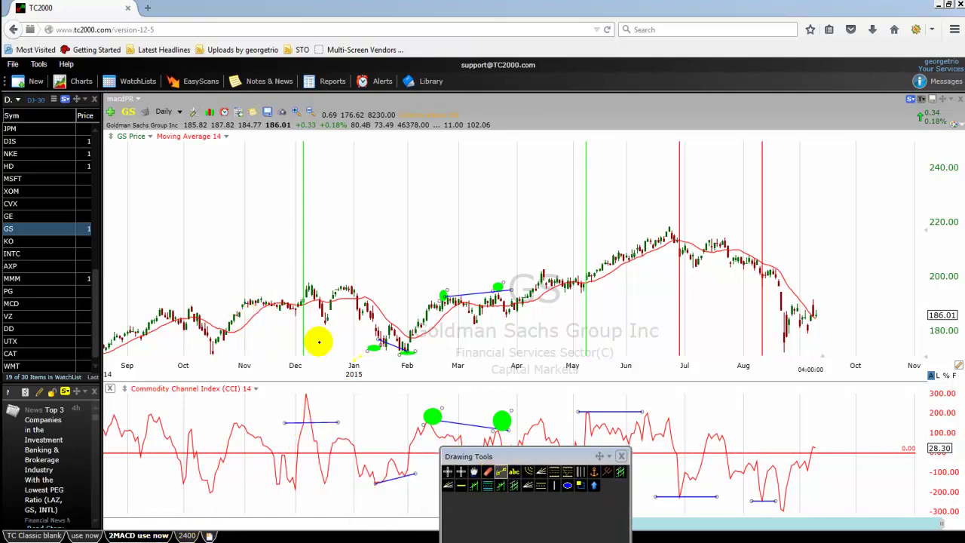
pyautogui.moveTo(248, 302); pyautogui.dragTo(311, 302)
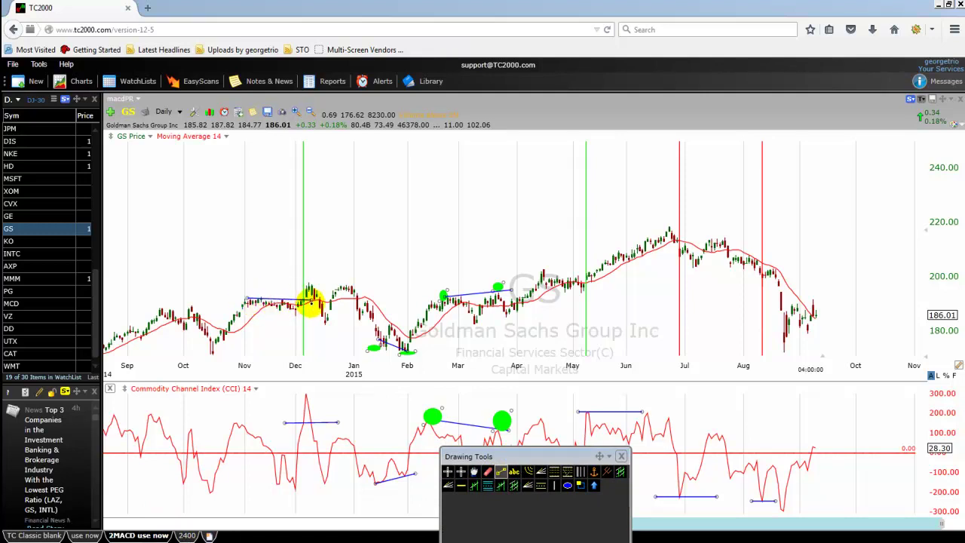
pyautogui.click(503, 474)
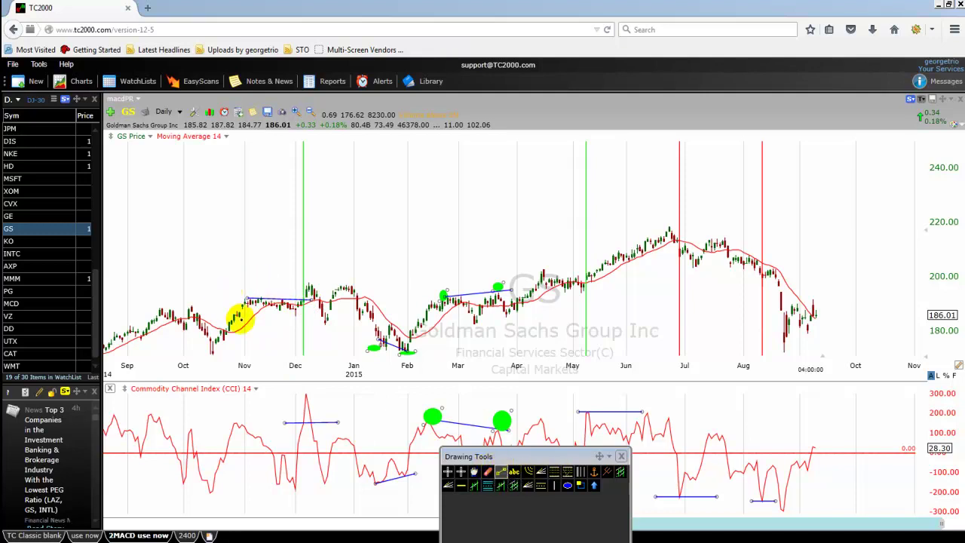
pyautogui.moveTo(249, 308); pyautogui.dragTo(310, 310)
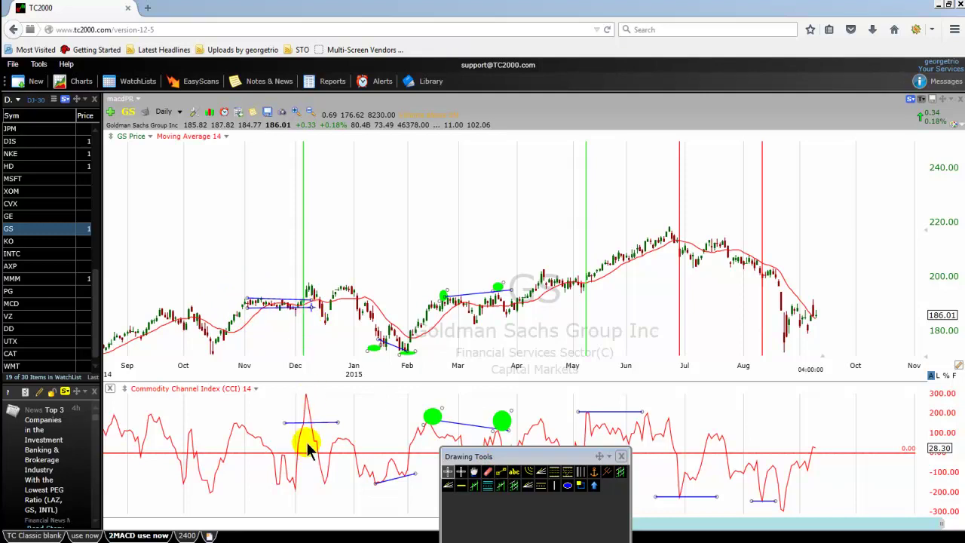
# Compare the CCI's early-December rise from the zero line through the blue trend line with the price breakout from the consolidation lines.
pyautogui.click(302, 424)
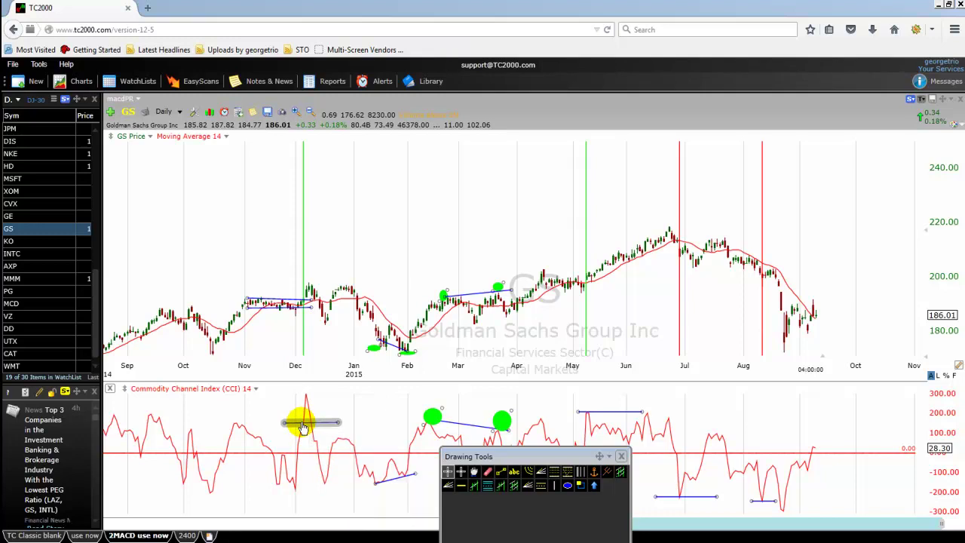
pyautogui.click(300, 457)
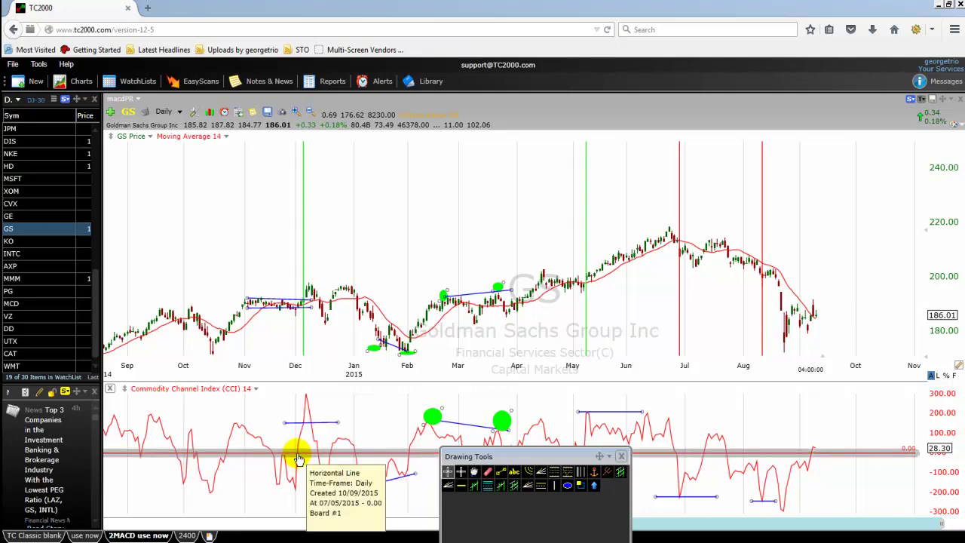
pyautogui.click(303, 422)
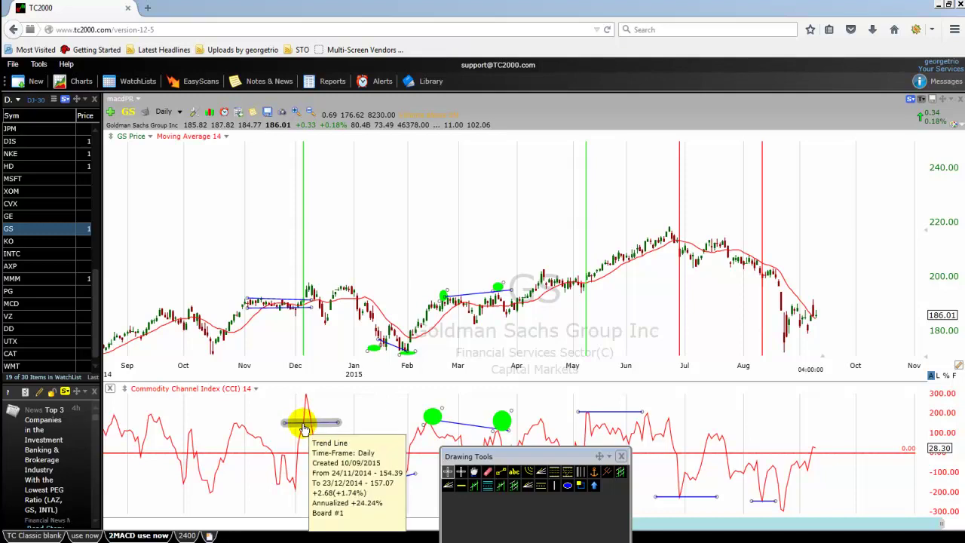
pyautogui.click(302, 305)
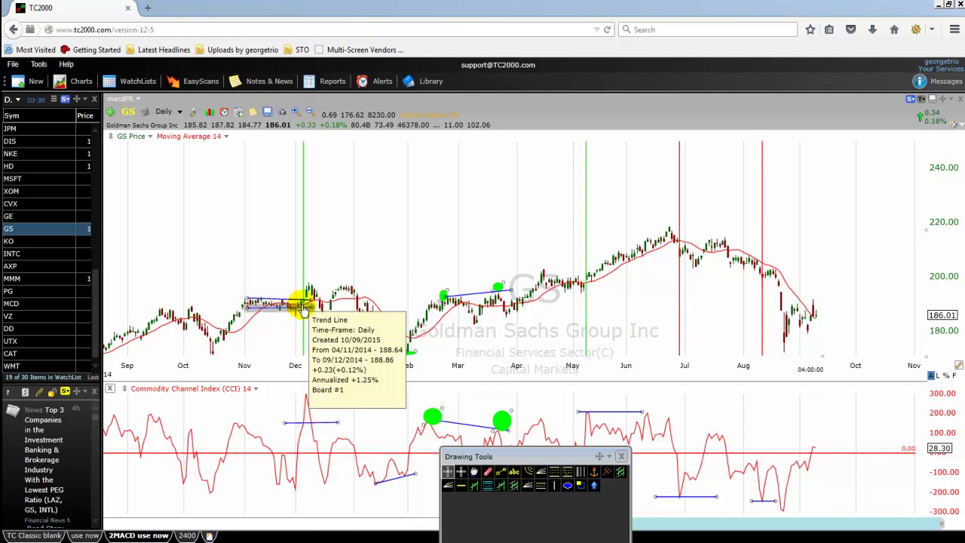
pyautogui.click(292, 423)
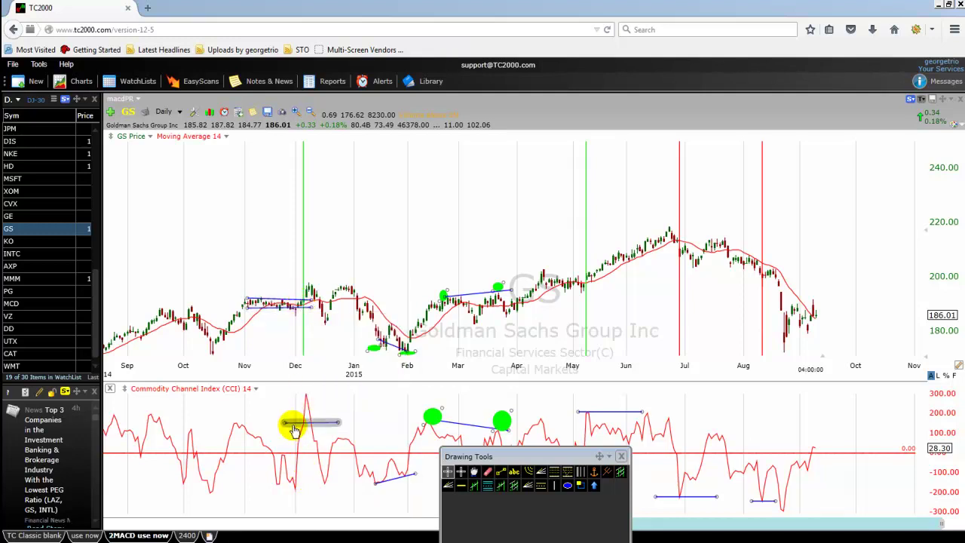
pyautogui.moveTo(304, 429)
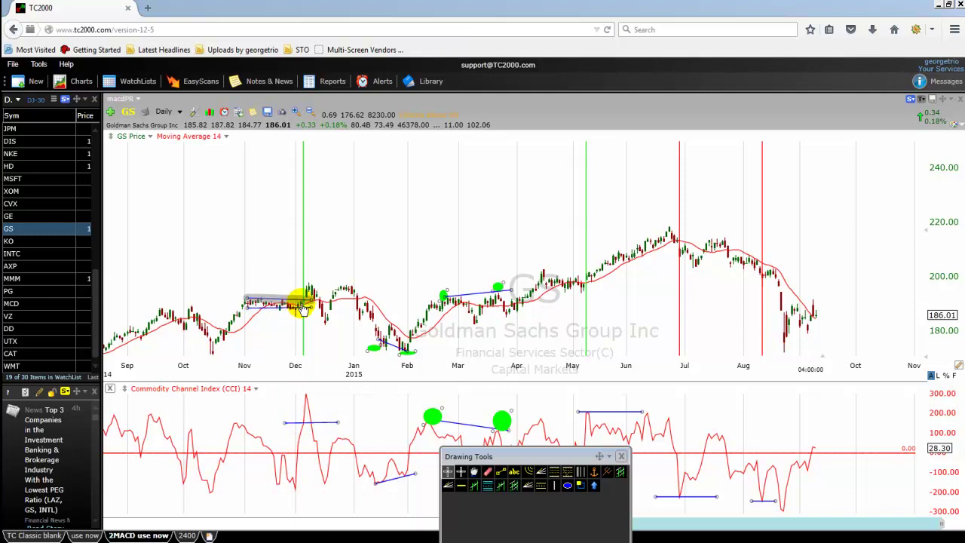
pyautogui.moveTo(303, 308)
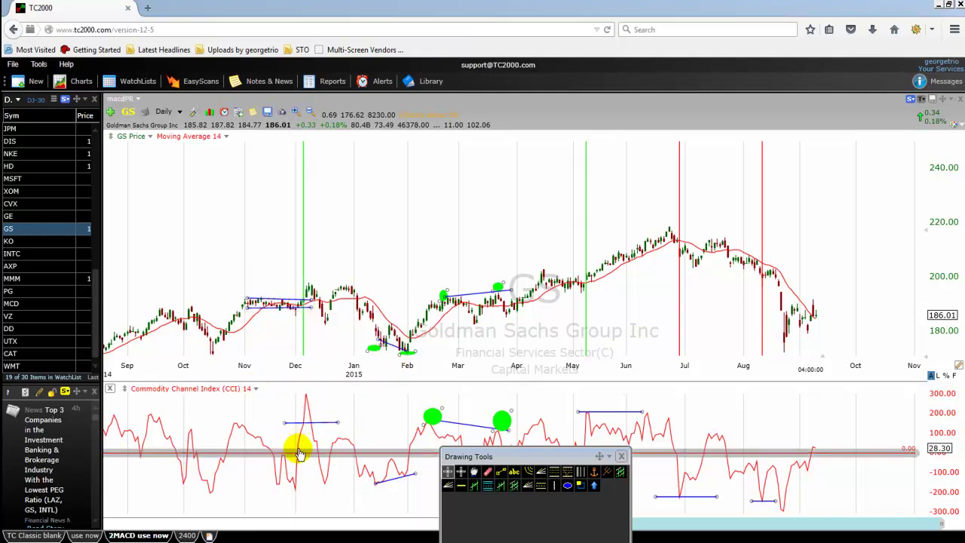
pyautogui.moveTo(295, 456)
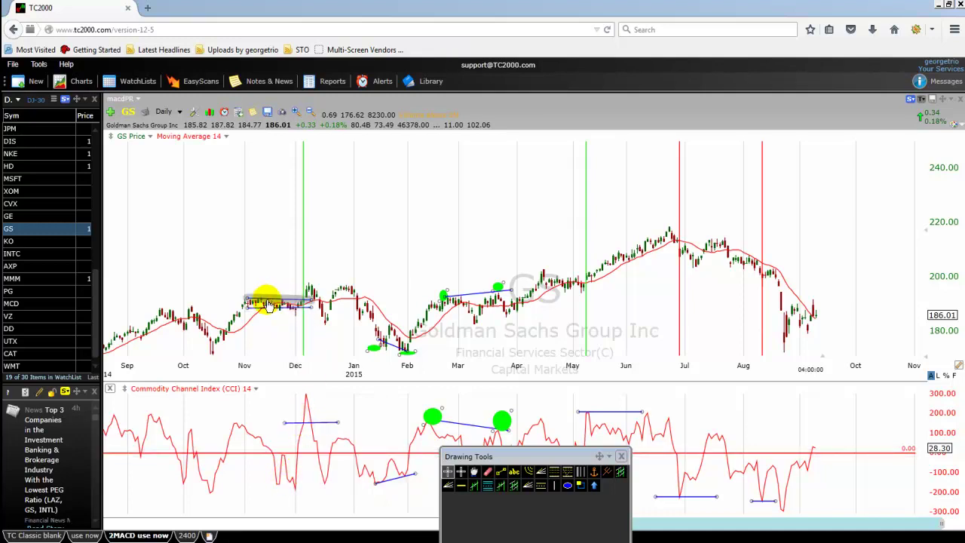
pyautogui.moveTo(280, 297)
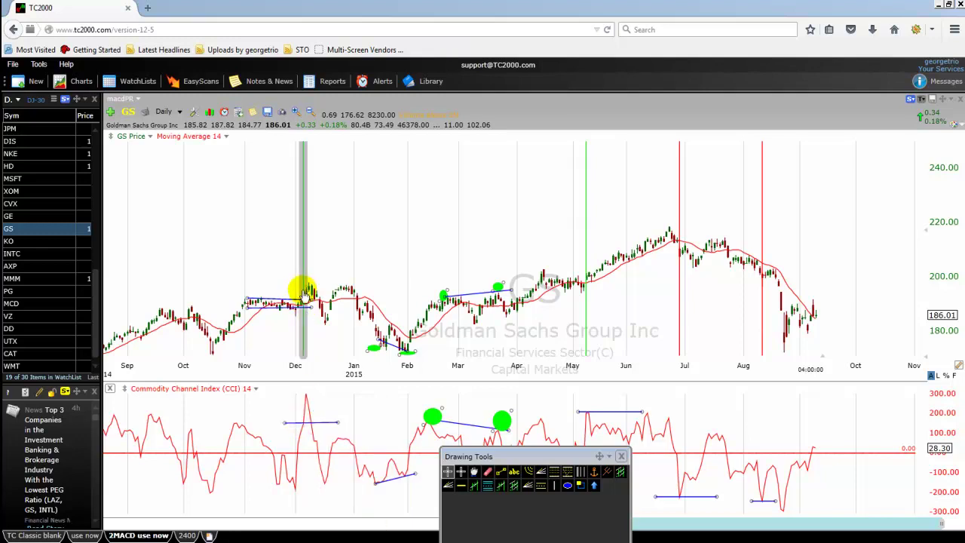
pyautogui.moveTo(303, 302)
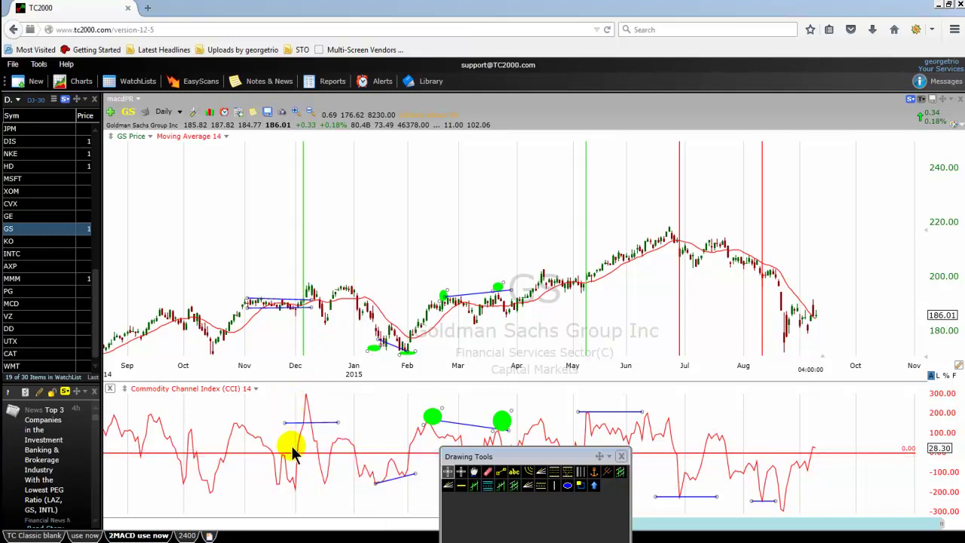
pyautogui.moveTo(306, 428)
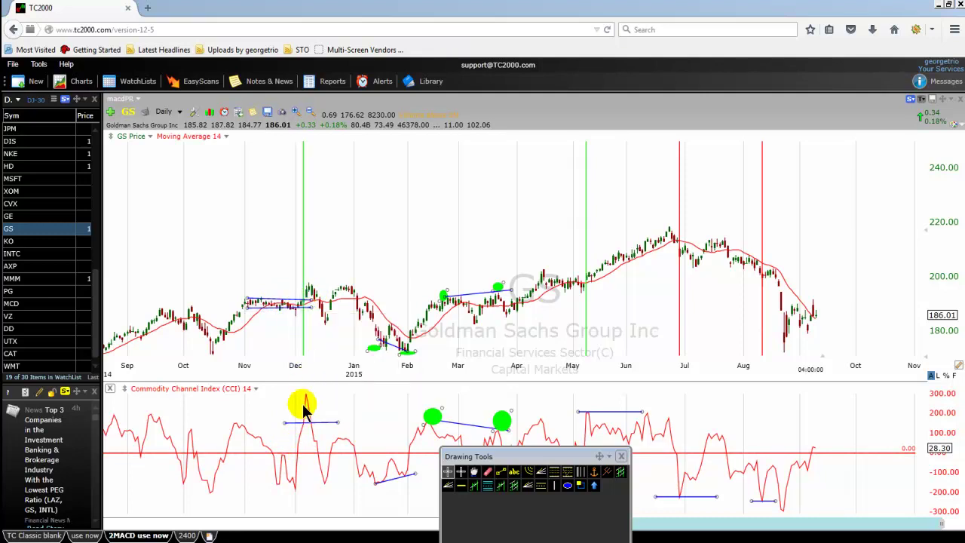
pyautogui.moveTo(298, 457)
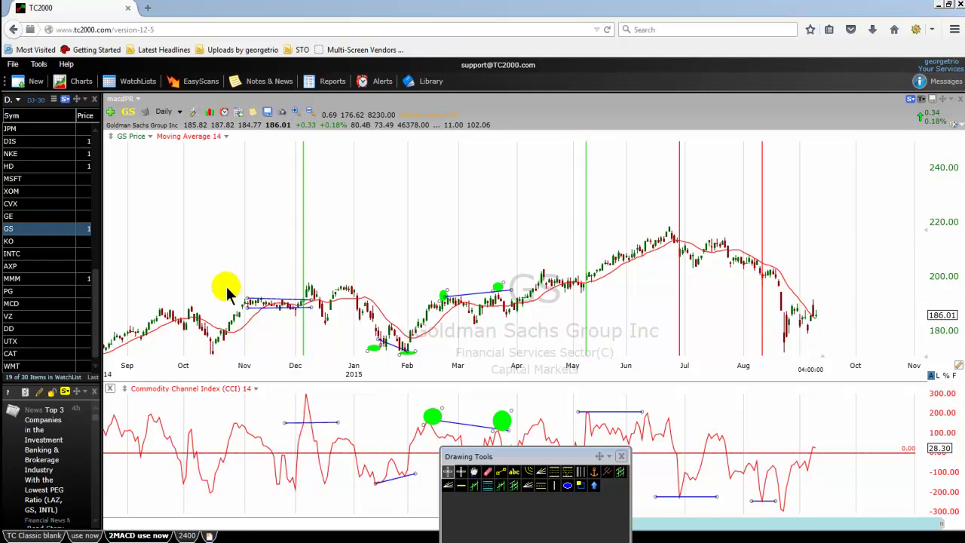
# Examine the candles around the December breakout up close, then over the full date range against the matching CCI peak.
pyautogui.scroll(2, 150, 325)
pyautogui.click(148, 323)
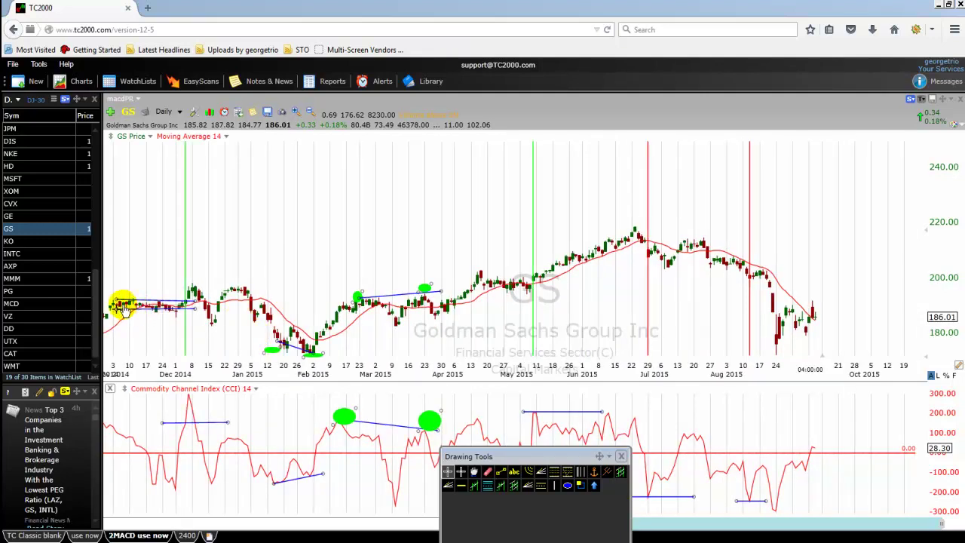
pyautogui.click(194, 306)
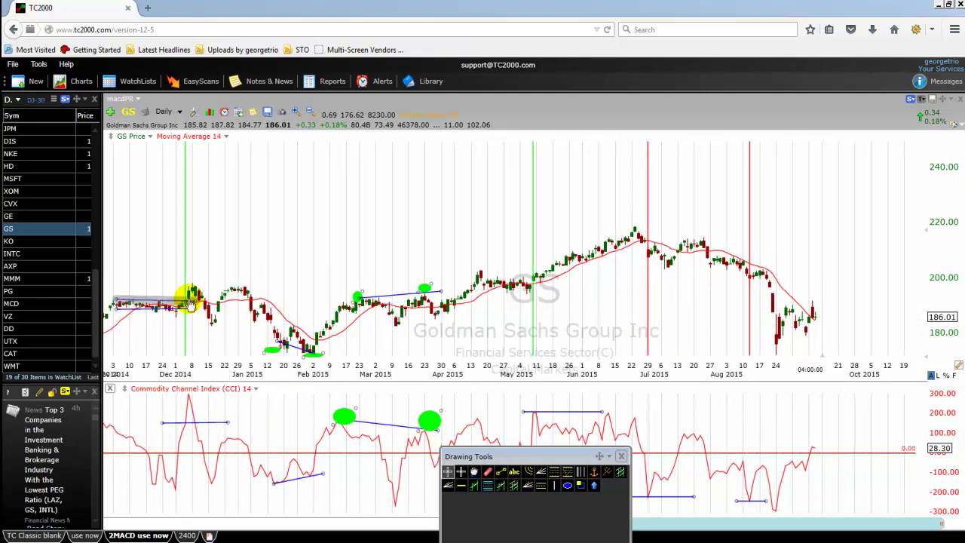
pyautogui.moveTo(190, 303)
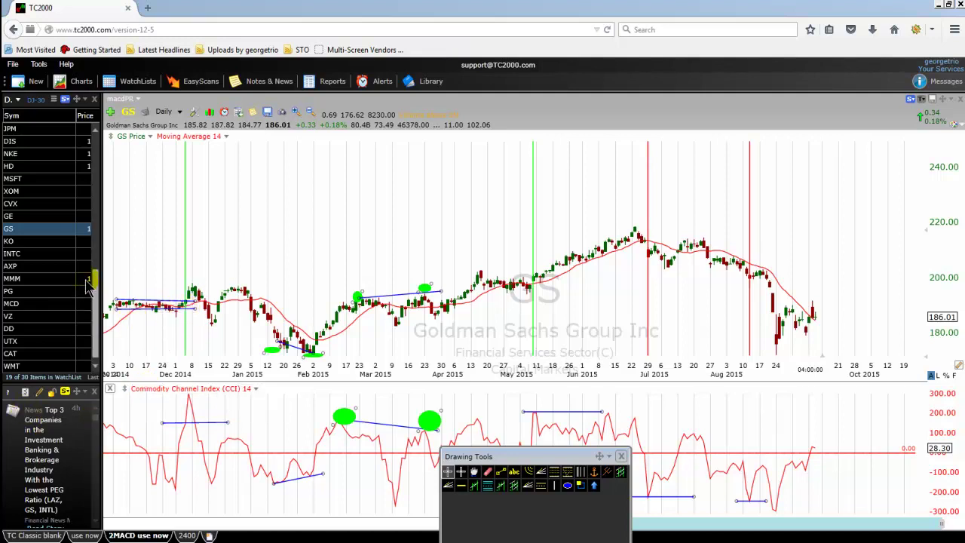
pyautogui.scroll(-2, 119, 265)
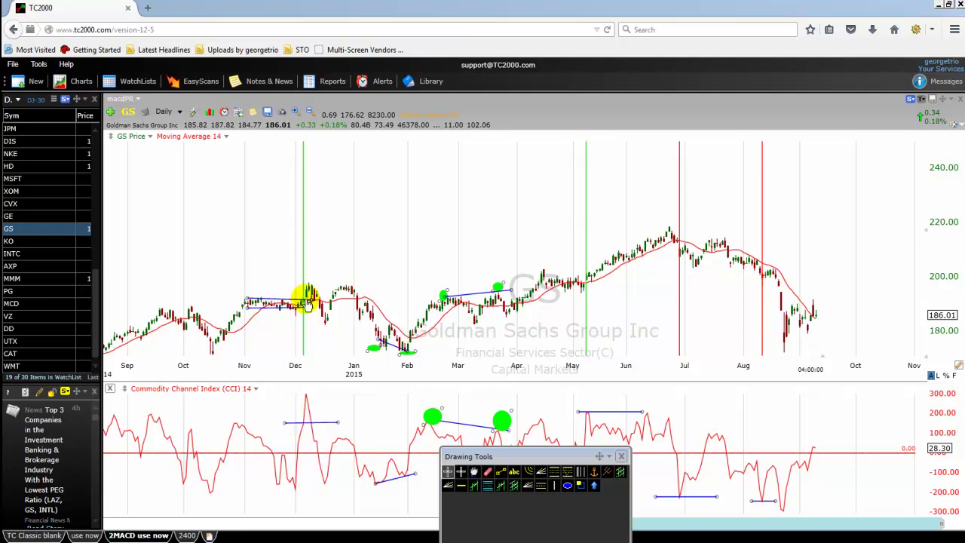
pyautogui.moveTo(304, 306)
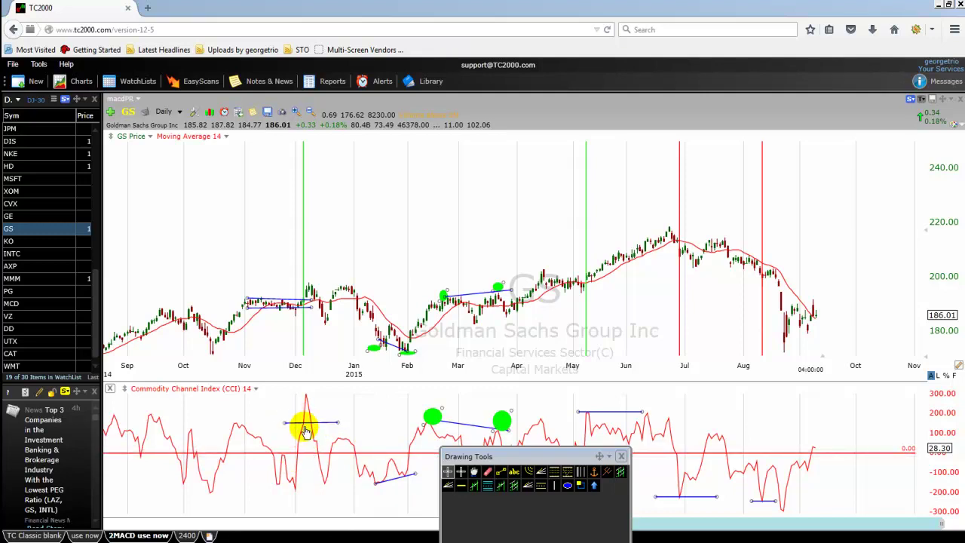
pyautogui.moveTo(305, 429)
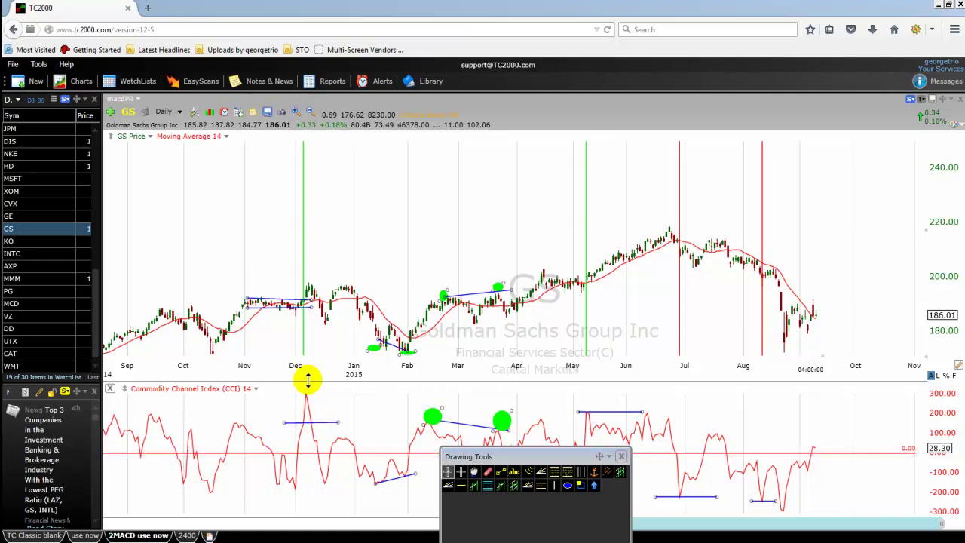
pyautogui.moveTo(308, 305)
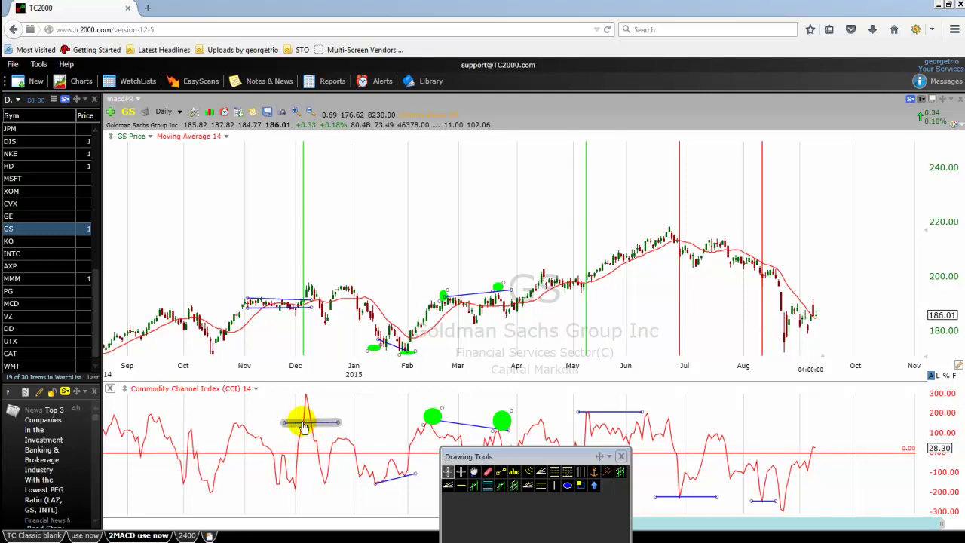
pyautogui.moveTo(302, 450)
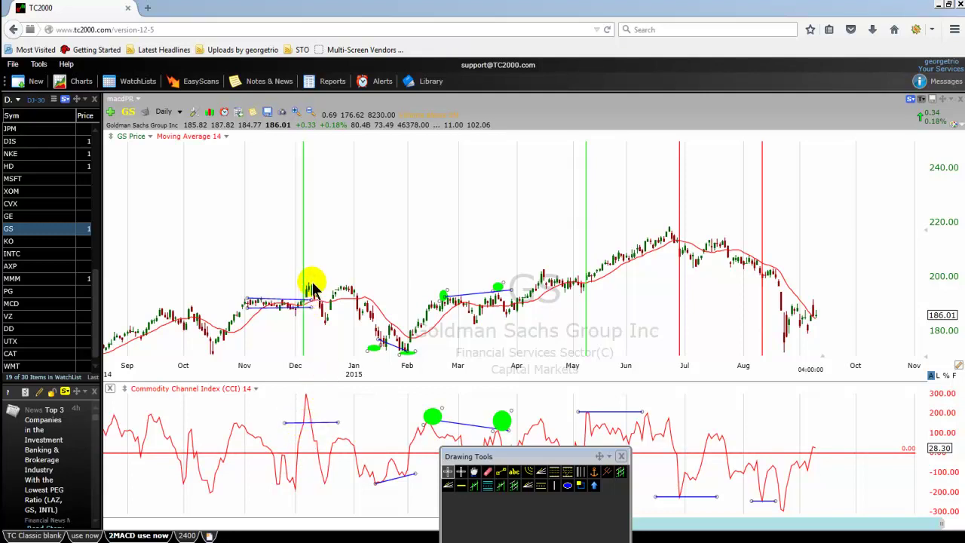
# Move the drawing tools off the recent CCI curve and extend the December blue CCI trend line slightly toward late December.
pyautogui.moveTo(515, 456); pyautogui.dragTo(65, 457)
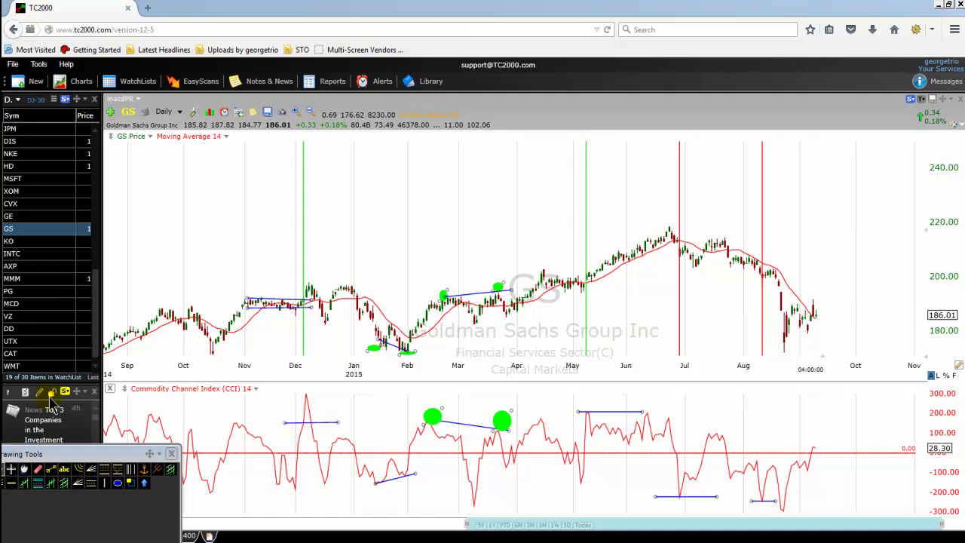
pyautogui.moveTo(110, 454)
pyautogui.mouseDown()
pyautogui.moveTo(230, 456)
pyautogui.moveTo(172, 400)
pyautogui.moveTo(272, 490)
pyautogui.moveTo(188, 429)
pyautogui.mouseUp()
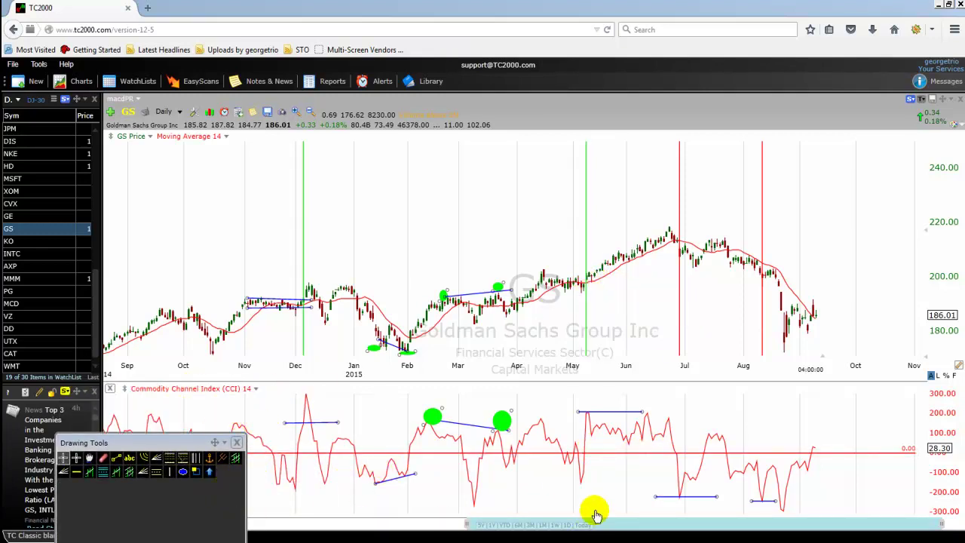
pyautogui.moveTo(585, 458)
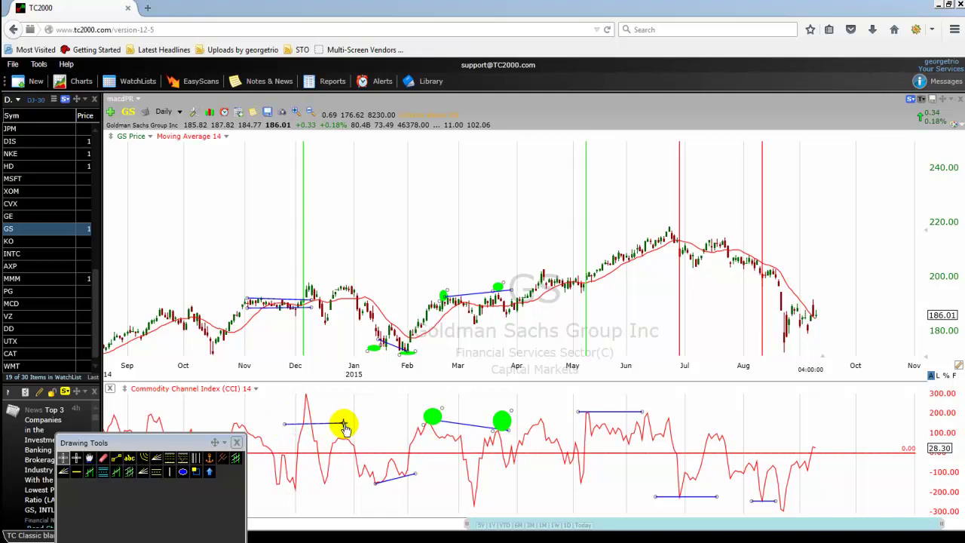
pyautogui.click(304, 427)
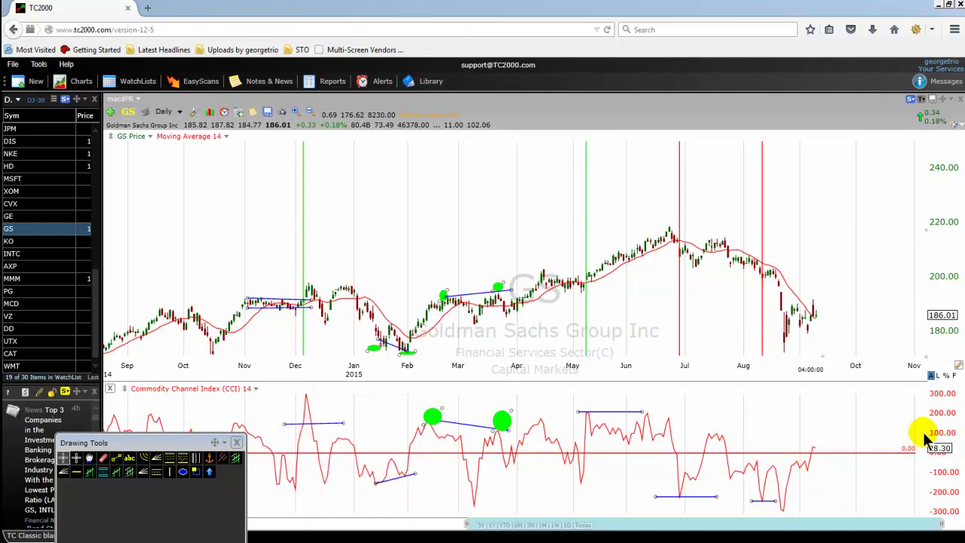
# Draw a horizontal line on the CCI indicator at about the 100 level (100.69), with the drawing tools moved clear of the curve.
pyautogui.moveTo(926, 440); pyautogui.dragTo(926, 436)
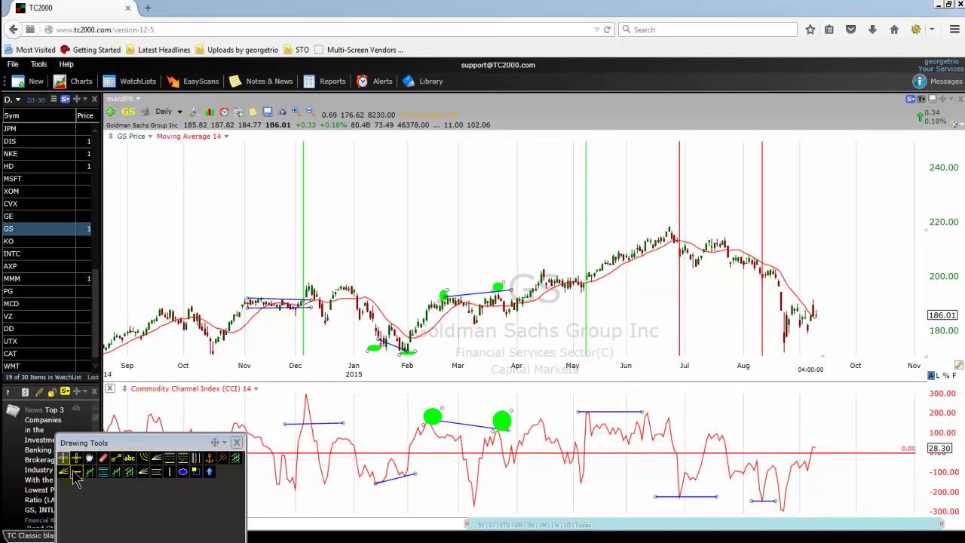
pyautogui.moveTo(118, 442); pyautogui.dragTo(39, 491)
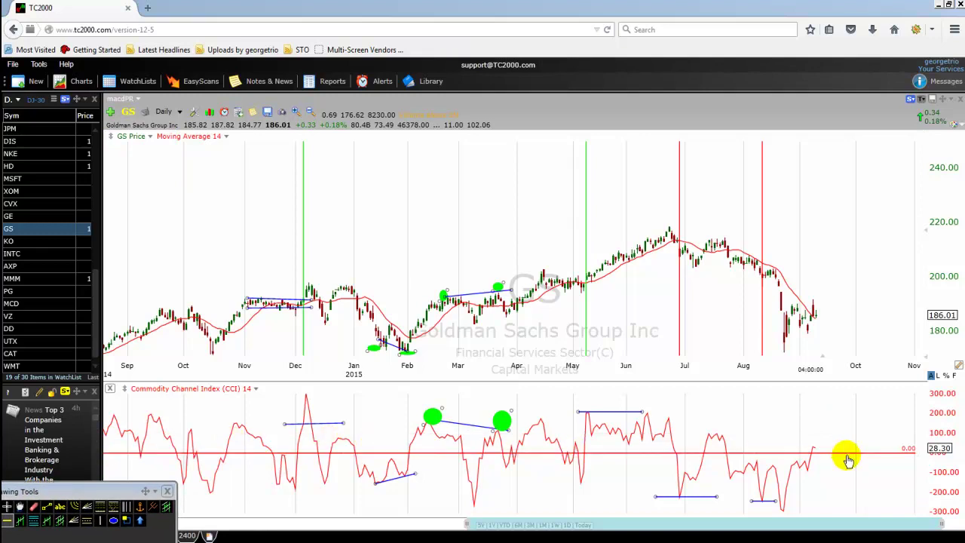
pyautogui.moveTo(910, 436)
pyautogui.mouseDown()
pyautogui.moveTo(921, 430)
pyautogui.moveTo(923, 440)
pyautogui.moveTo(918, 433)
pyautogui.mouseUp()
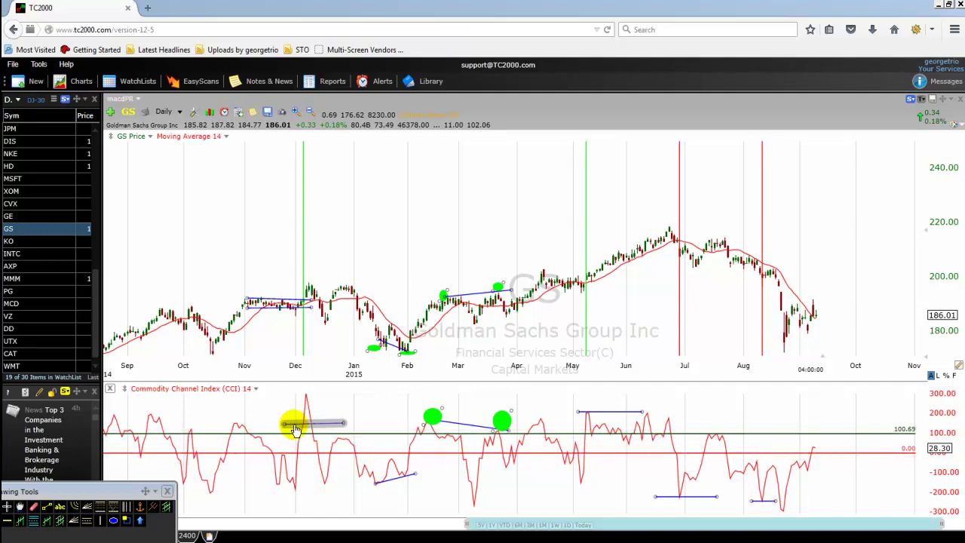
pyautogui.moveTo(299, 458)
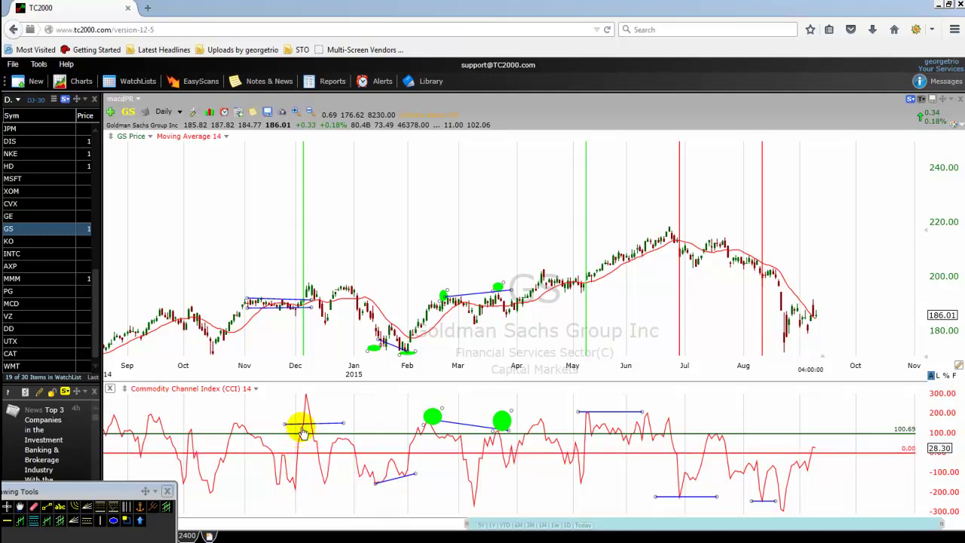
pyautogui.moveTo(303, 430)
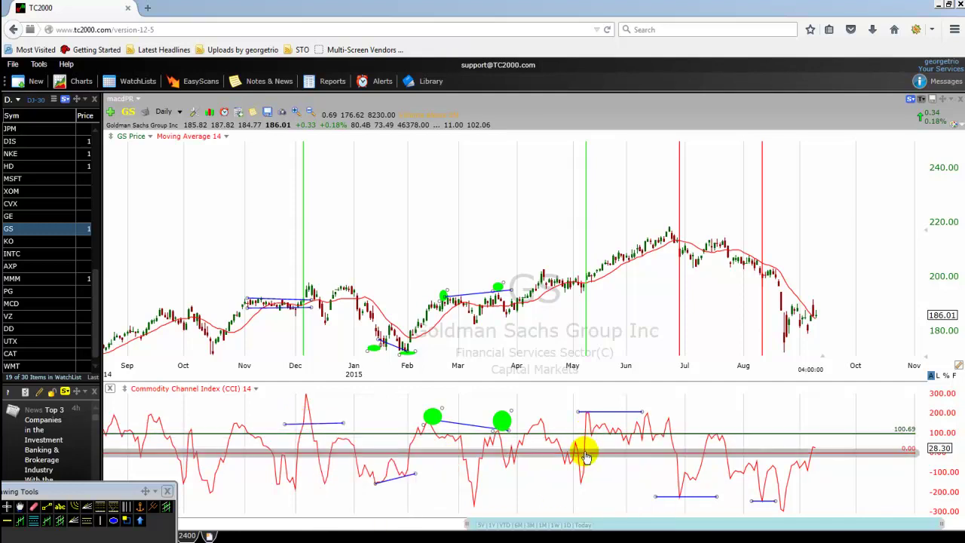
# Compare the CCI's early-May rise from the zero line to the upper blue trend line with the price at the May green vertical line.
pyautogui.moveTo(587, 458)
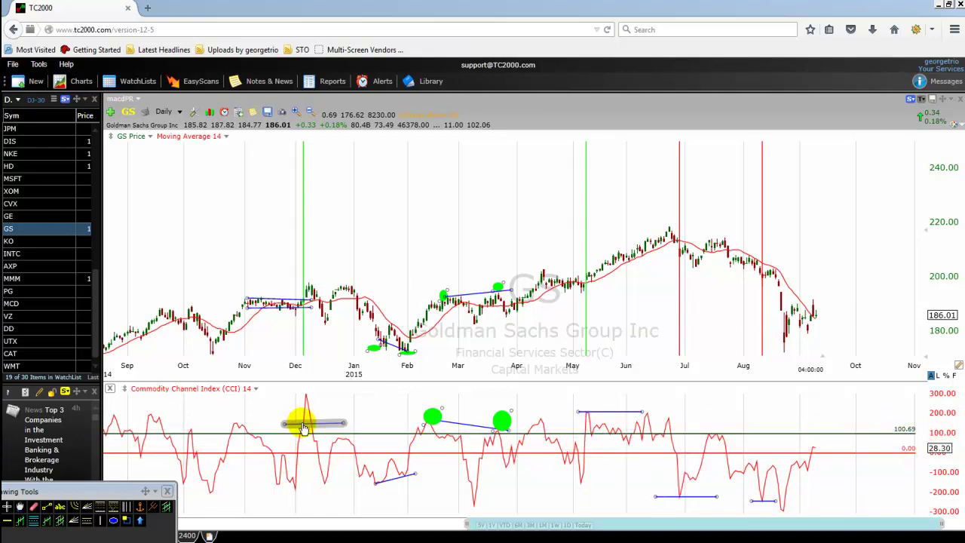
pyautogui.moveTo(304, 430)
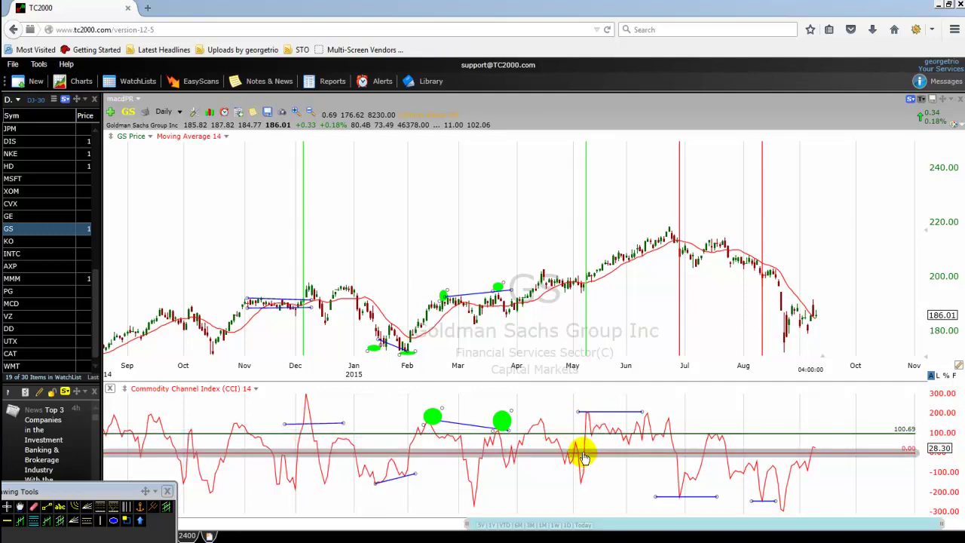
pyautogui.moveTo(584, 457)
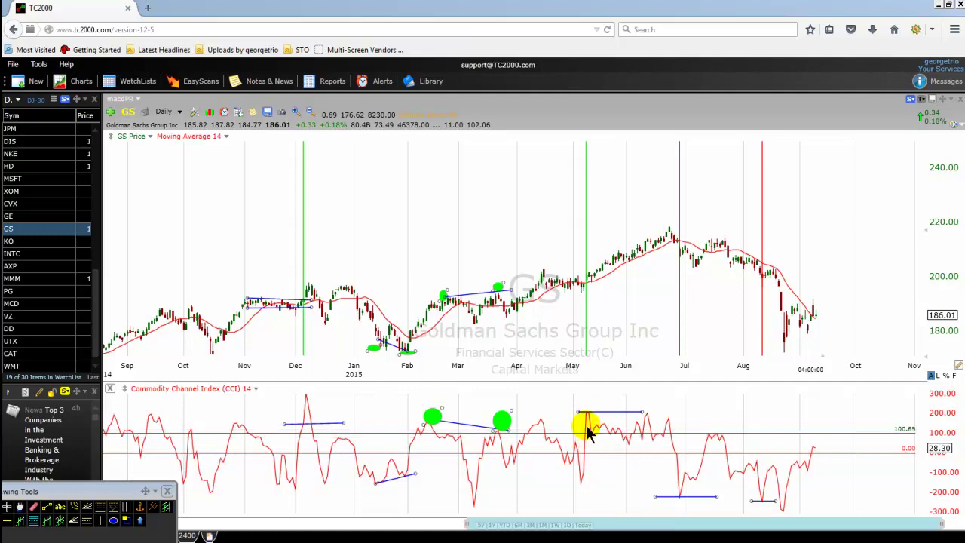
pyautogui.moveTo(589, 417)
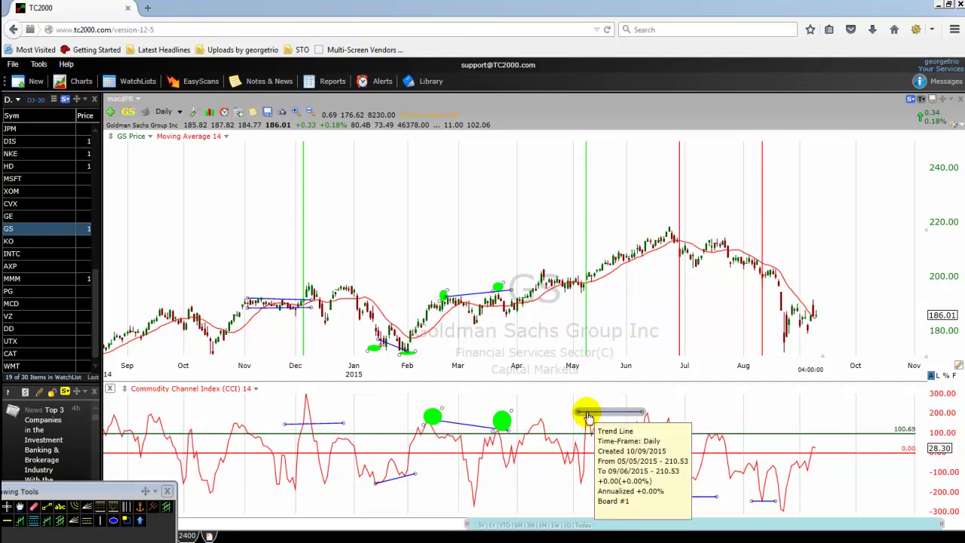
pyautogui.moveTo(586, 281)
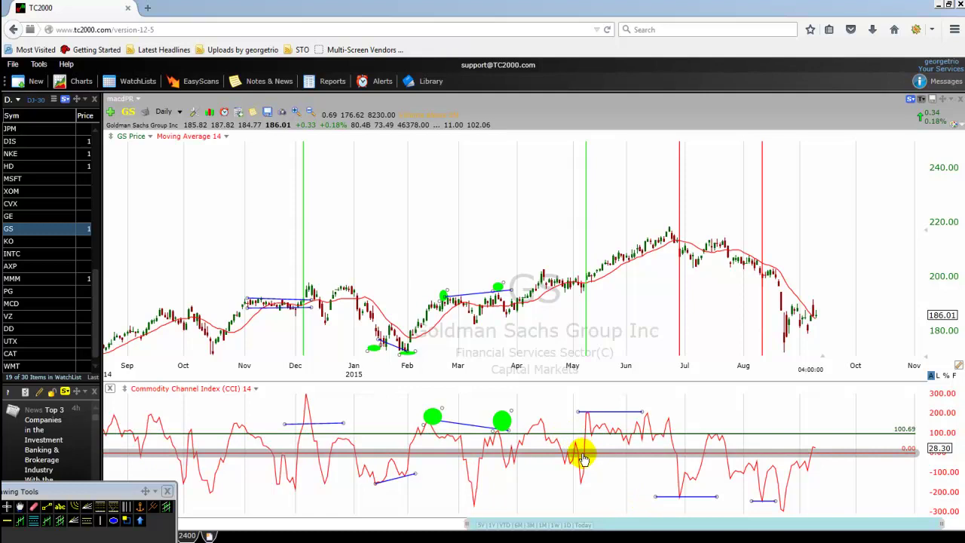
pyautogui.moveTo(588, 417)
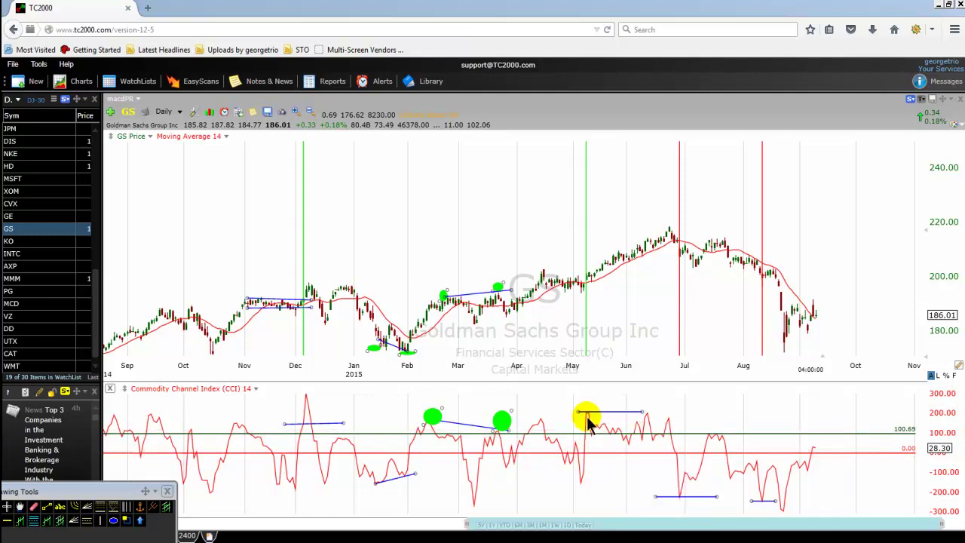
pyautogui.moveTo(617, 452)
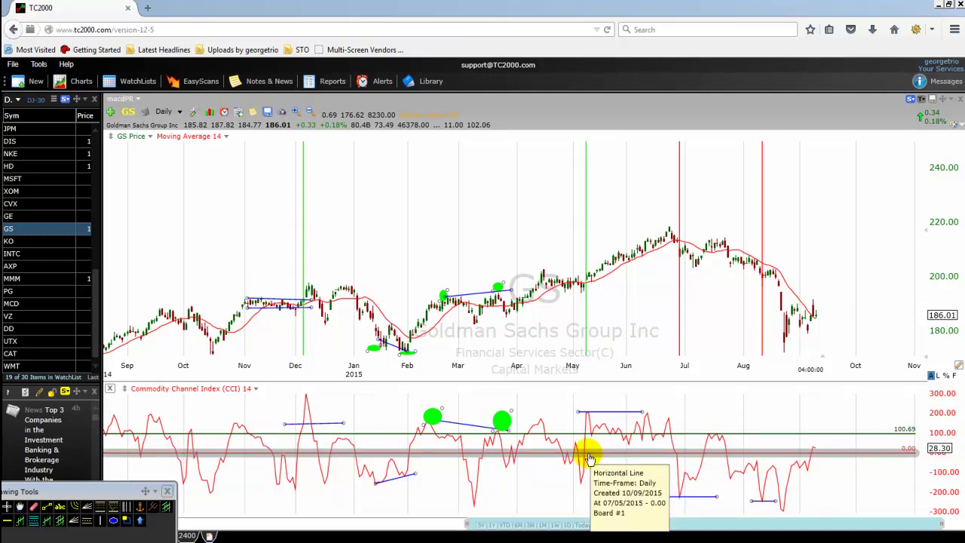
pyautogui.moveTo(590, 281)
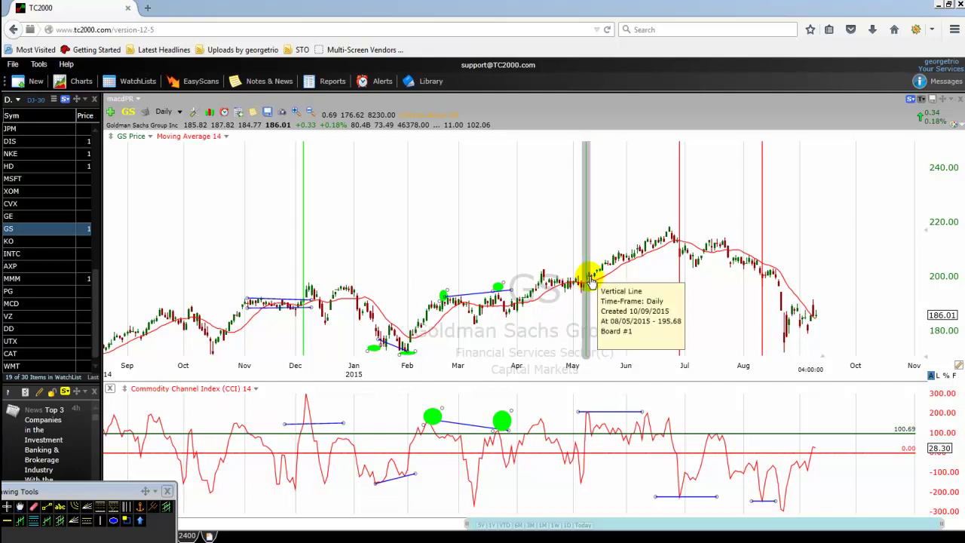
# Draw a nearly horizontal trend line on the price chart across the April high, from early April to mid-June just above 200.
pyautogui.moveTo(82, 492); pyautogui.dragTo(239, 445)
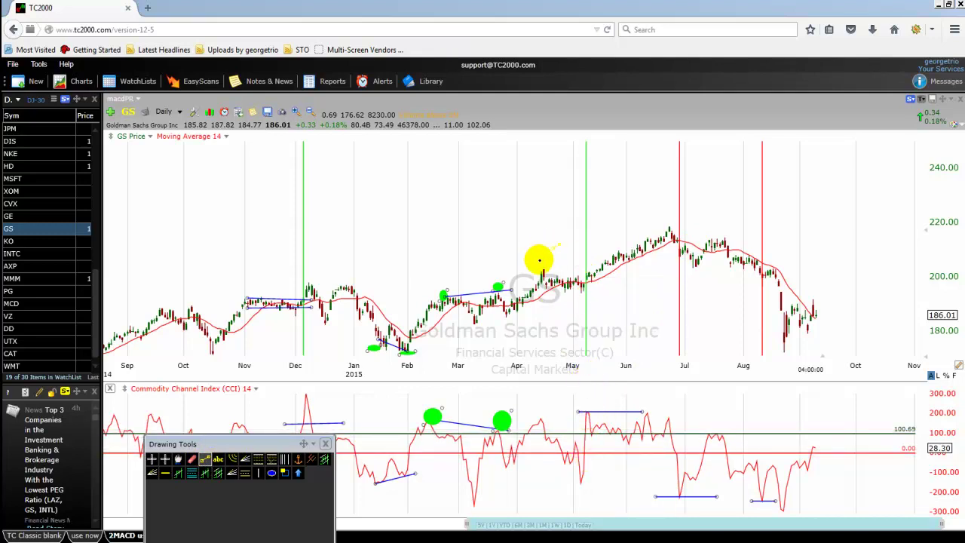
pyautogui.moveTo(528, 271); pyautogui.dragTo(650, 277)
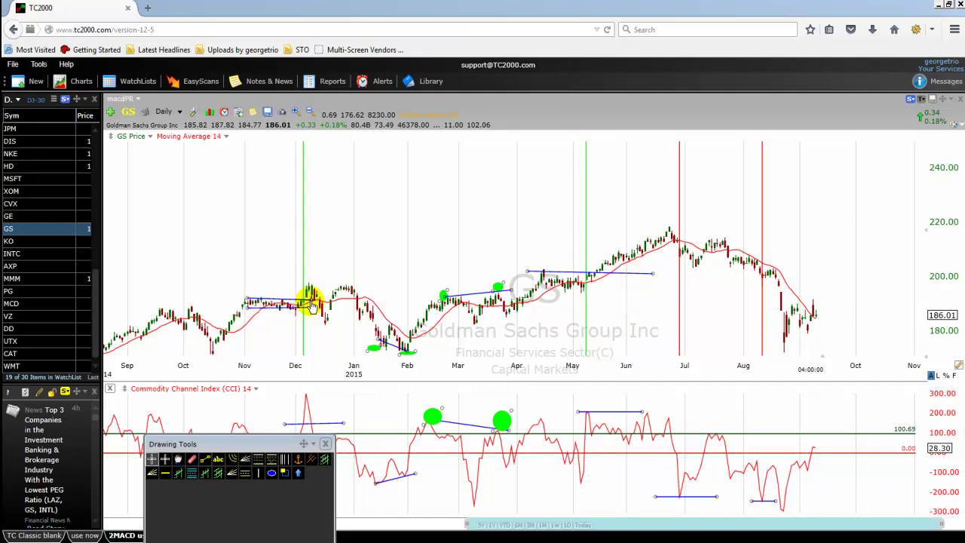
# Examine the May CCI surge from zero to its peak trend line against the price breakout above the April–June resistance line.
pyautogui.moveTo(587, 279)
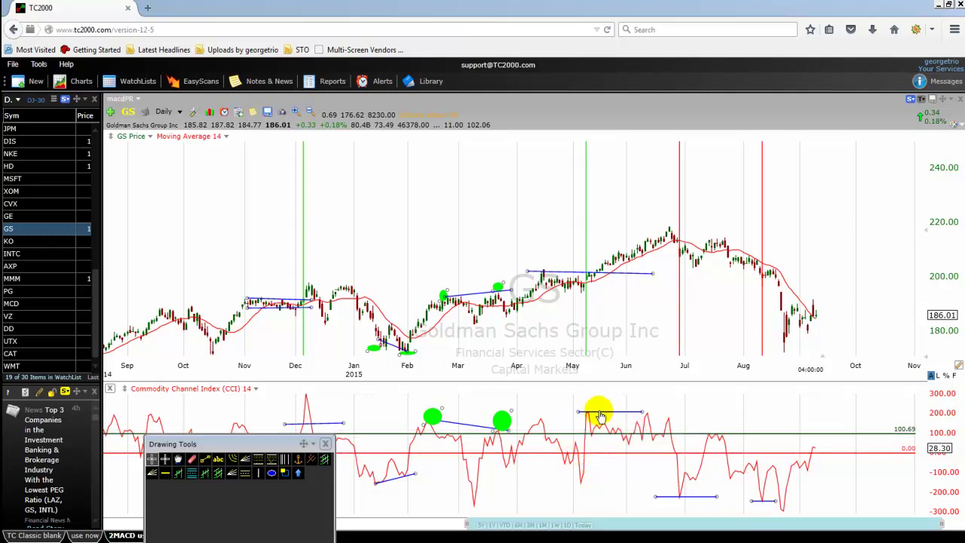
pyautogui.moveTo(584, 412); pyautogui.dragTo(578, 411)
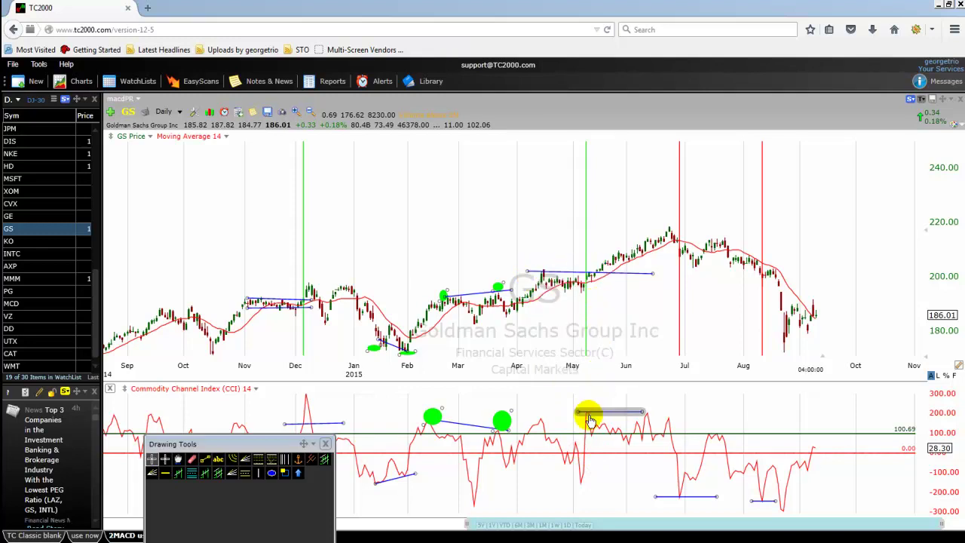
pyautogui.moveTo(590, 420)
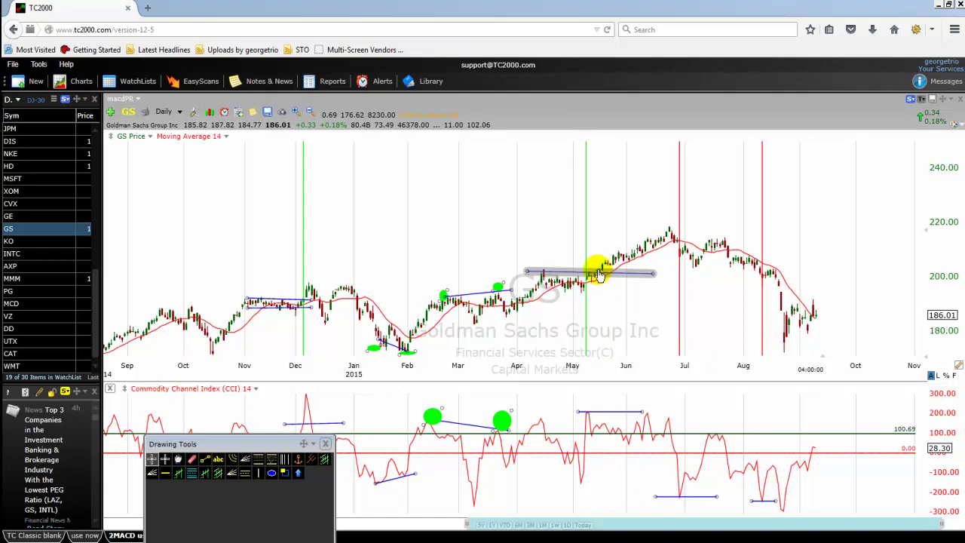
pyautogui.moveTo(599, 273)
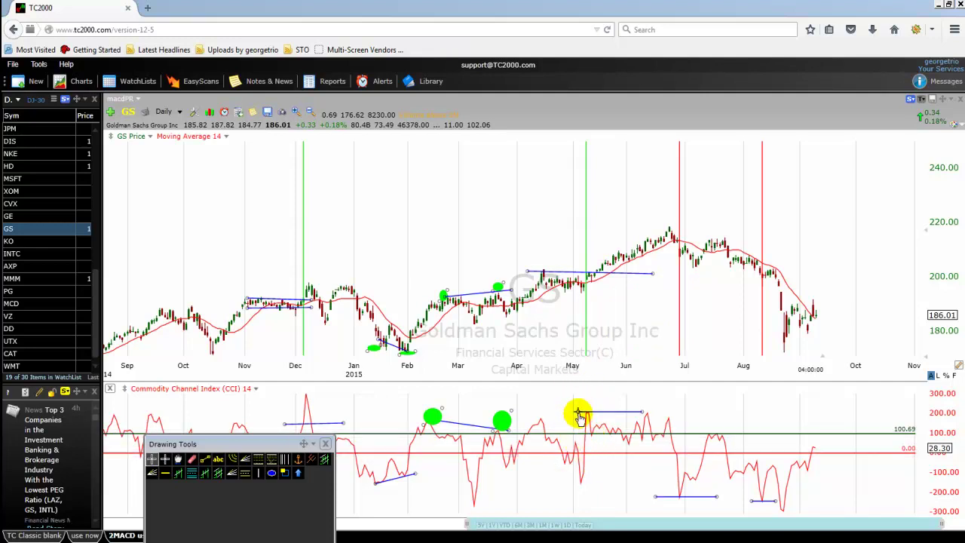
pyautogui.moveTo(586, 460)
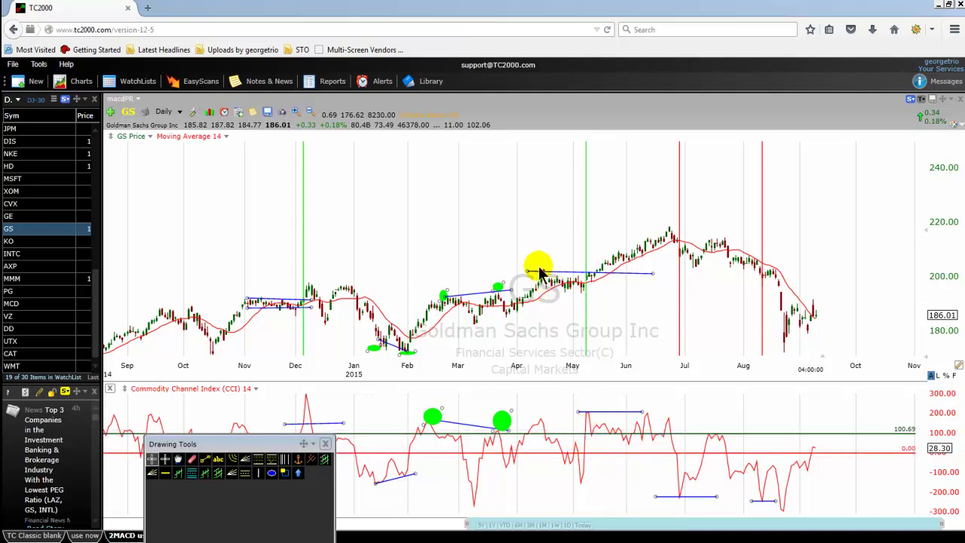
pyautogui.moveTo(600, 277)
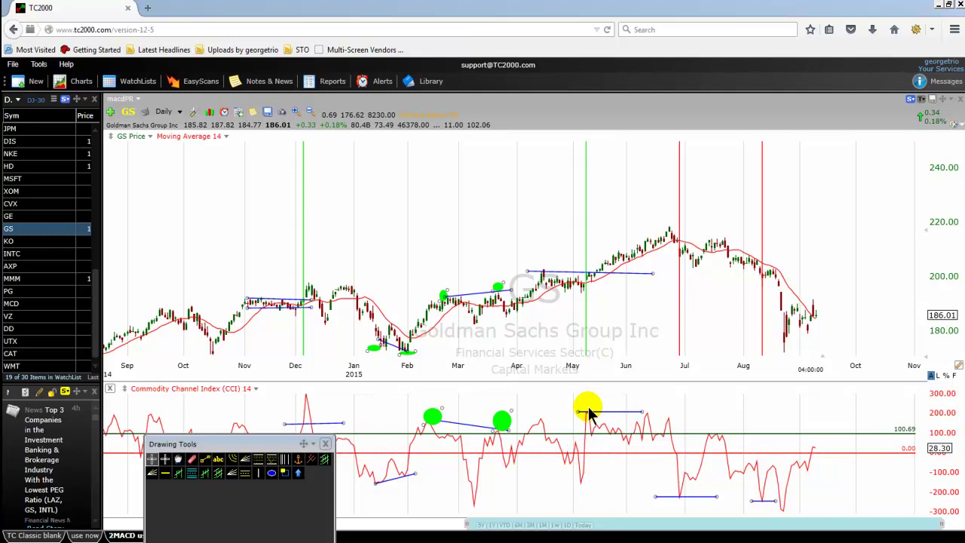
# Move the drawing tools clear of the December CCI curve and review its zero-line crossing against the November–December price consolidation.
pyautogui.moveTo(270, 446)
pyautogui.mouseDown()
pyautogui.moveTo(168, 528)
pyautogui.moveTo(251, 502)
pyautogui.moveTo(251, 512)
pyautogui.mouseUp()
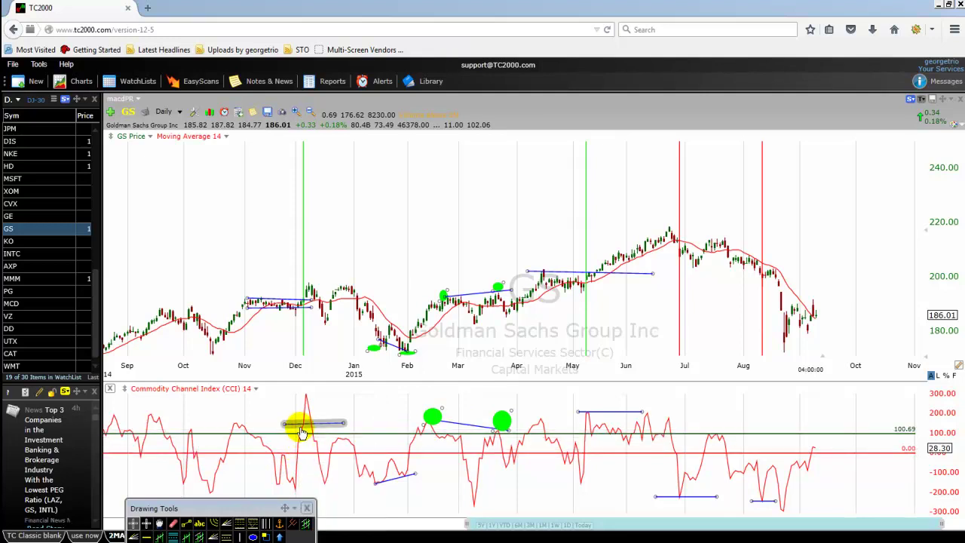
pyautogui.moveTo(302, 431)
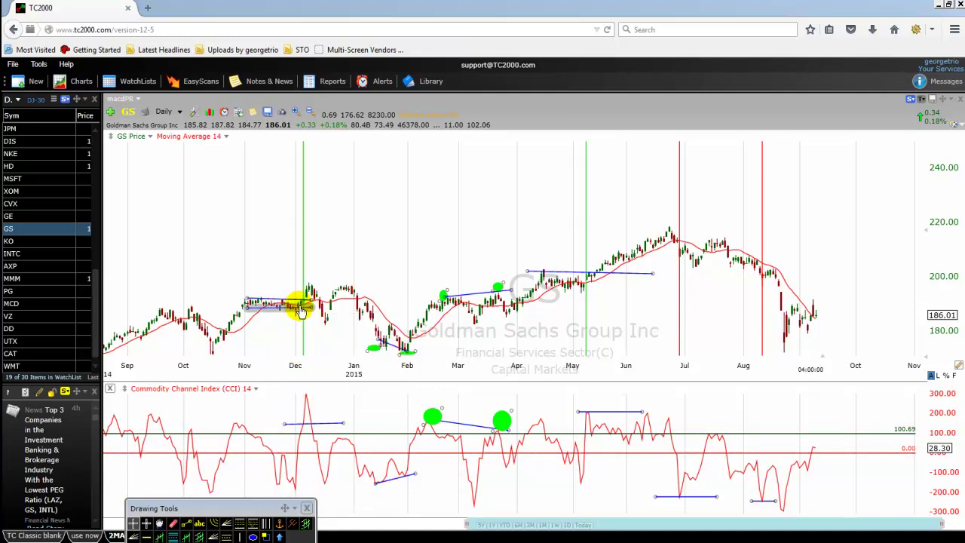
pyautogui.moveTo(305, 309)
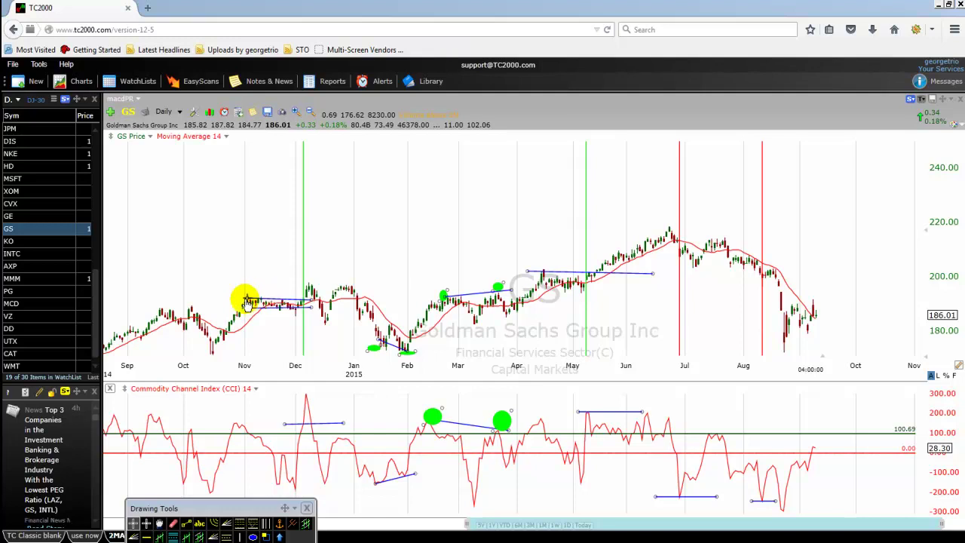
pyautogui.moveTo(243, 301); pyautogui.dragTo(323, 302)
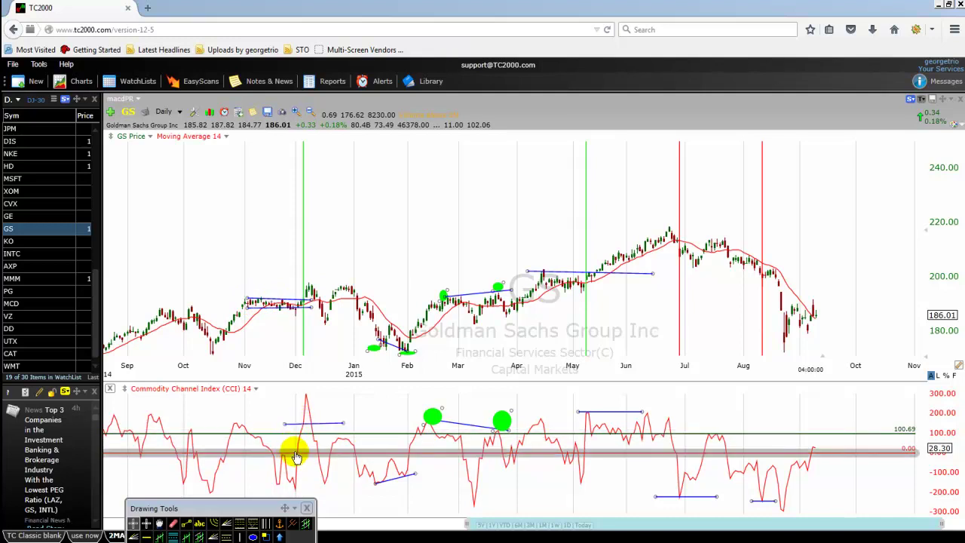
pyautogui.moveTo(304, 433)
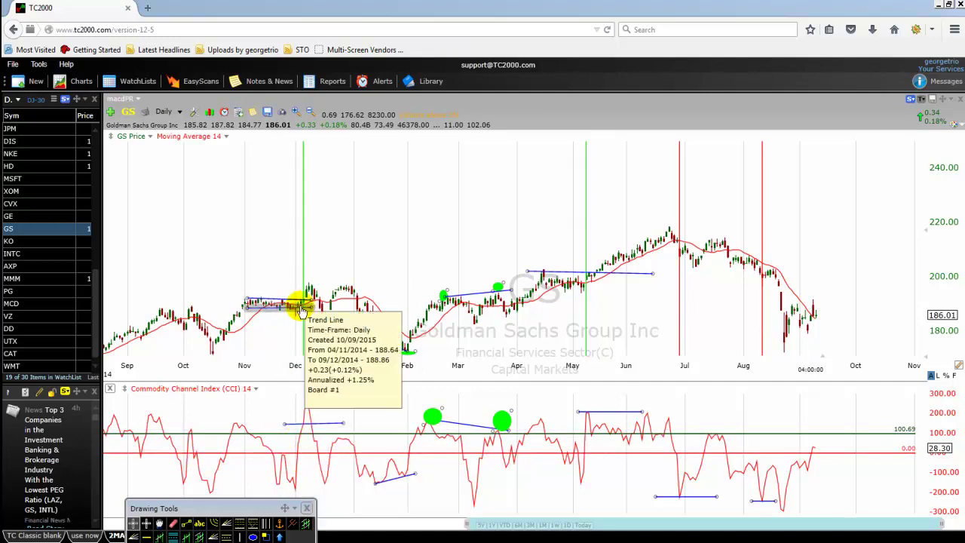
pyautogui.moveTo(304, 312)
pyautogui.moveTo(297, 455)
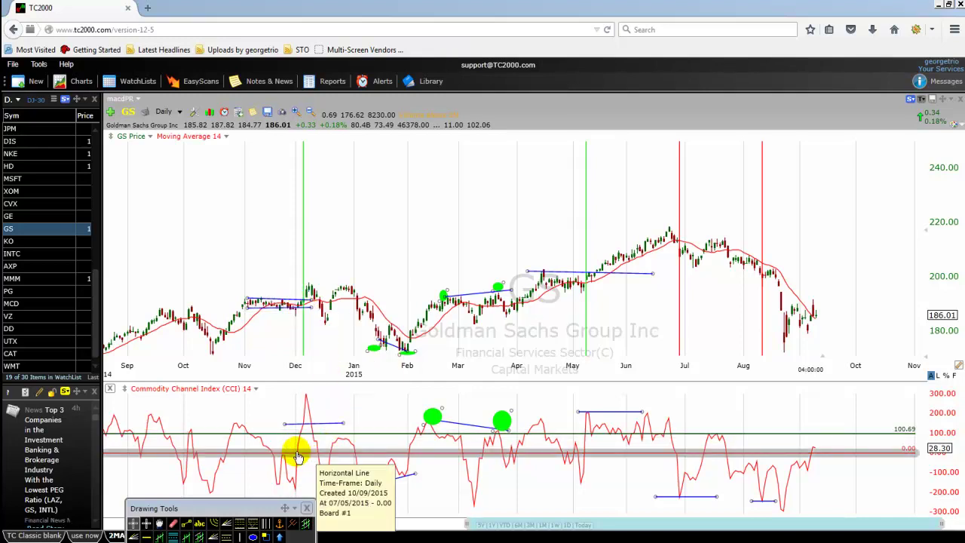